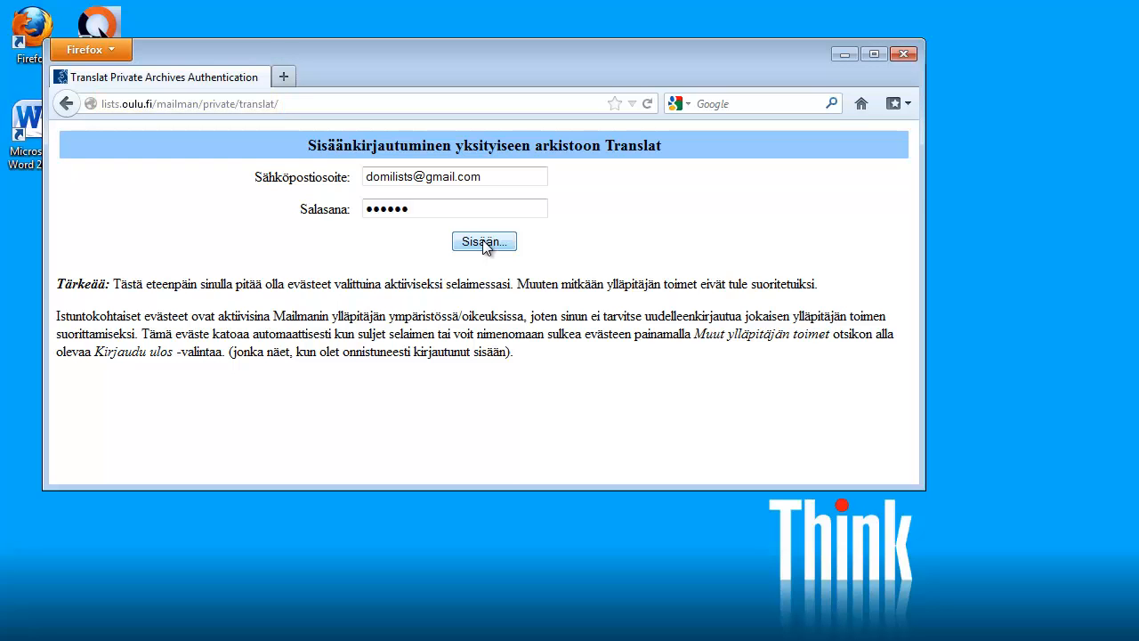
Sign in to the private Translat archive with the list e-mail and password
click(484, 242)
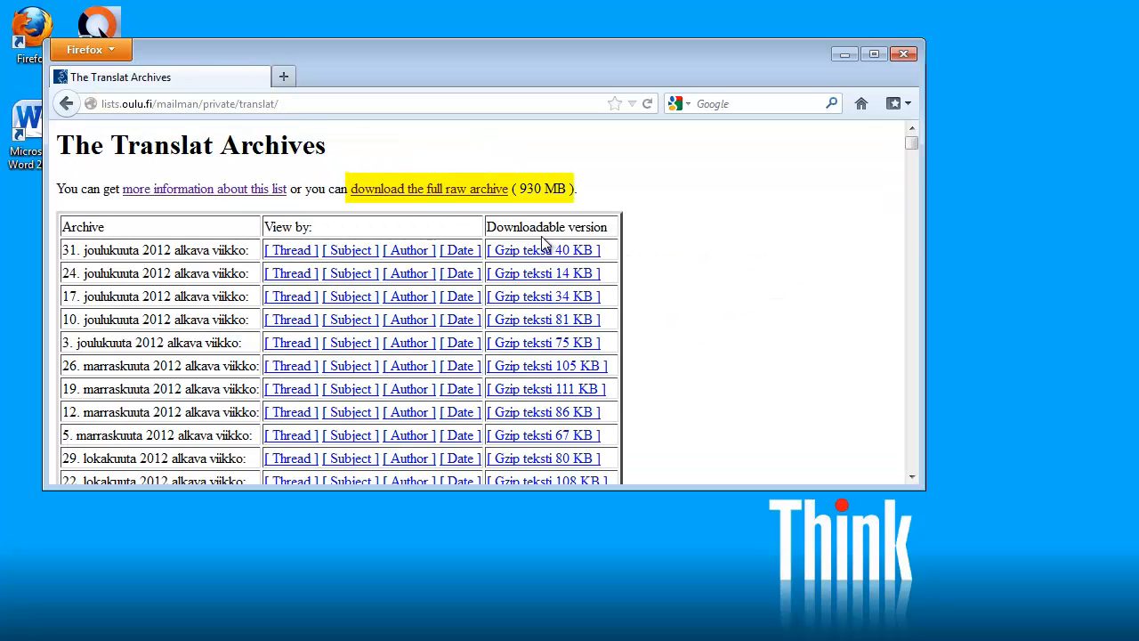
Save the full raw Translat archive to disk as translat.mbox
right_click(444, 190)
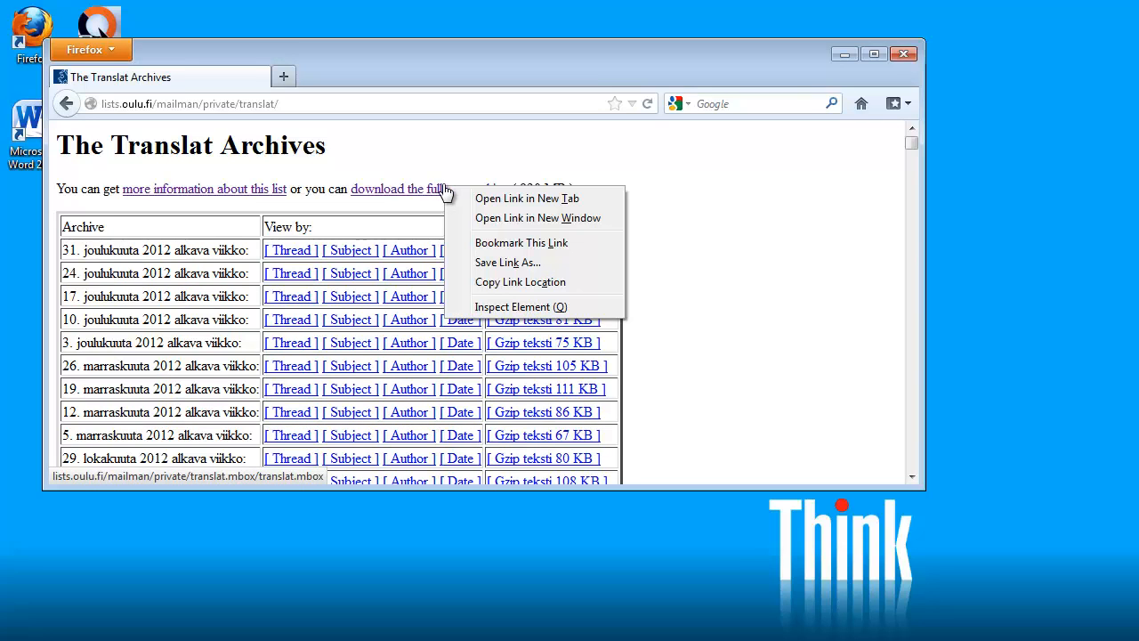
scroll(498, 223, down, 1)
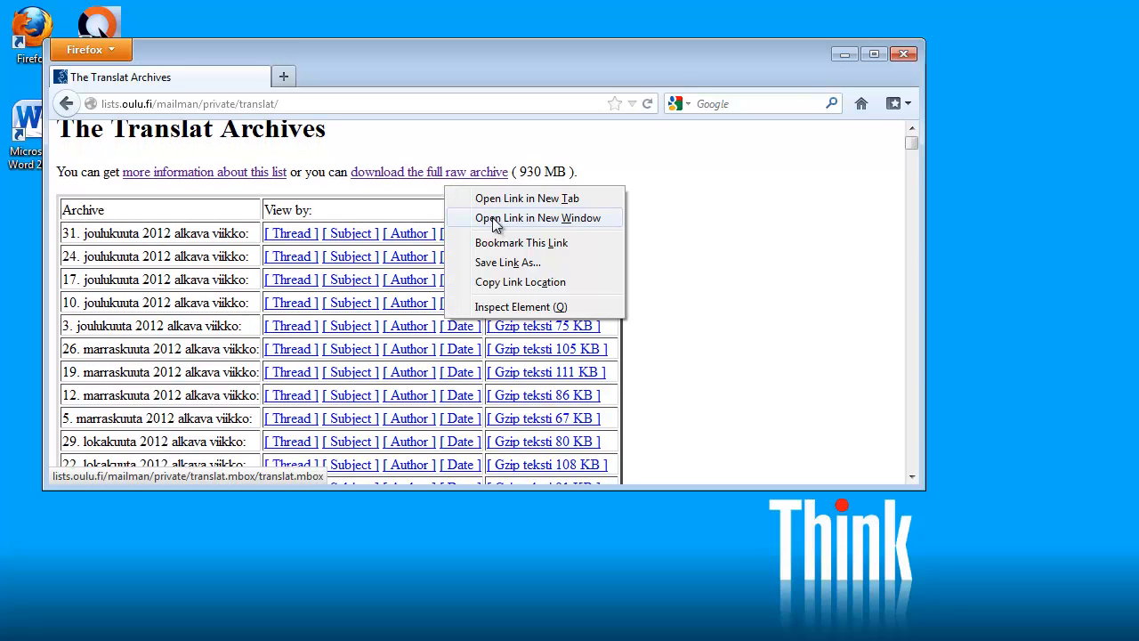
click(505, 265)
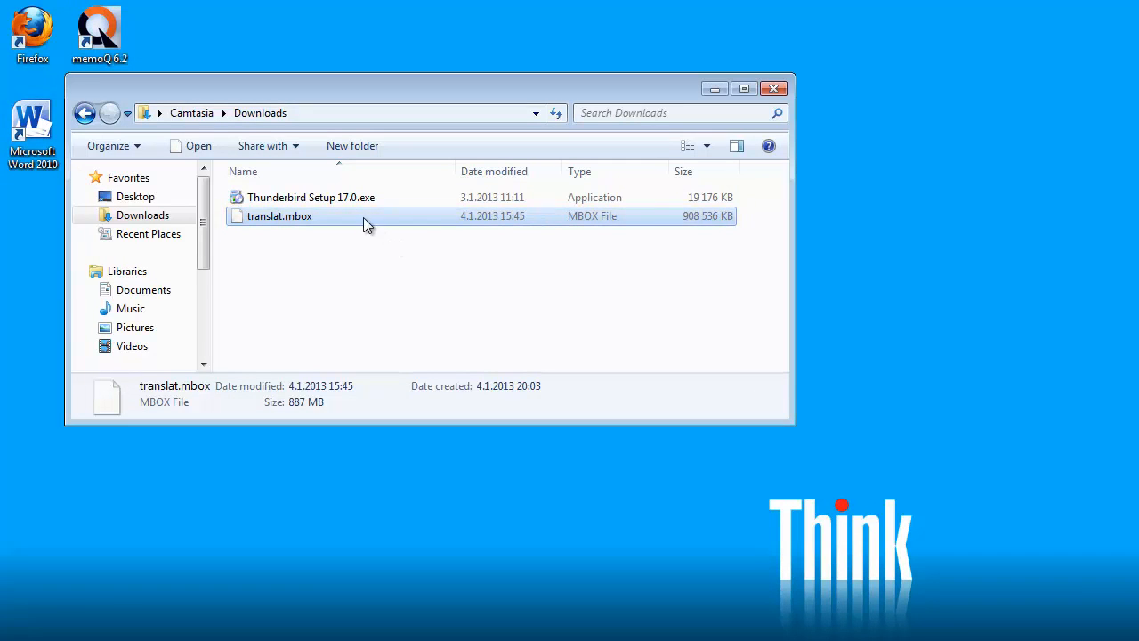
Run Thunderbird Setup 17.0.exe and complete the Thunderbird installation
double_click(301, 197)
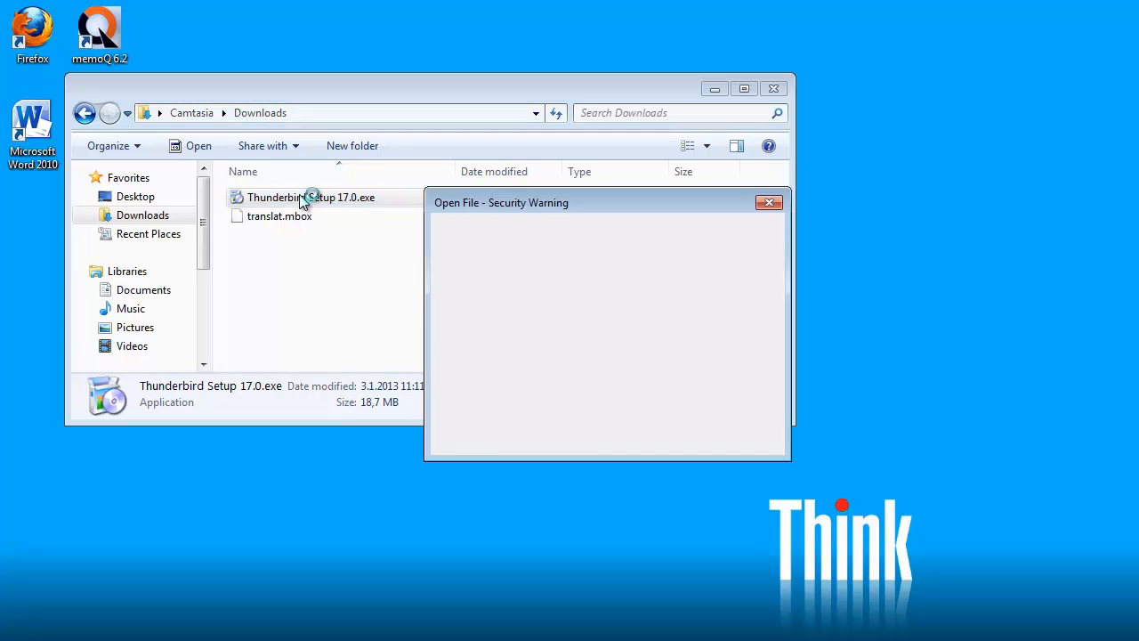
click(661, 348)
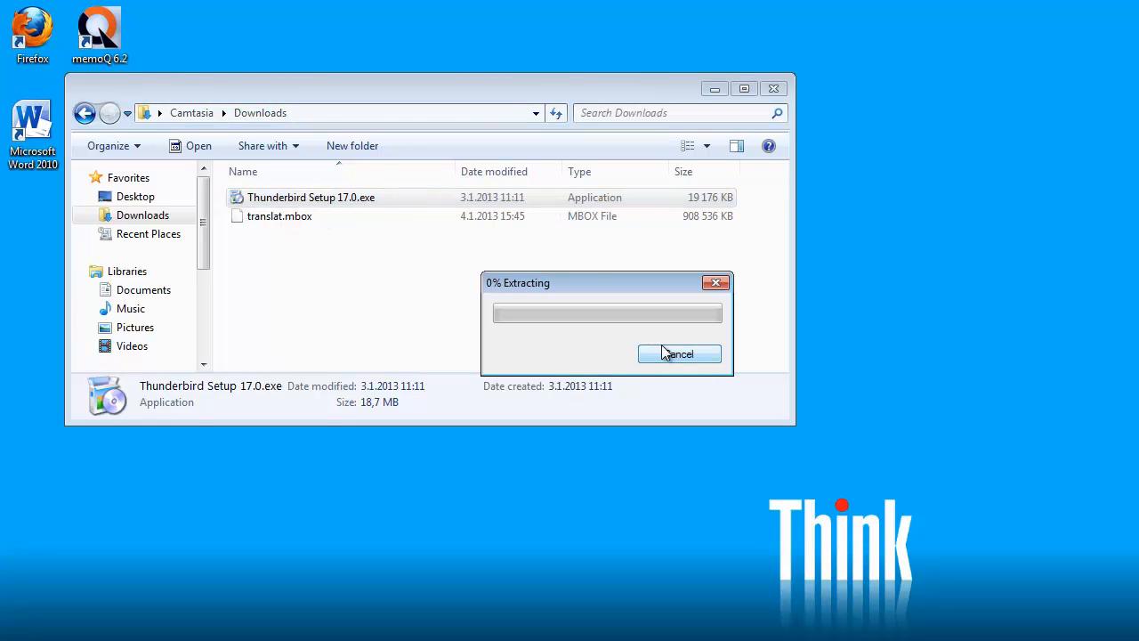
click(707, 475)
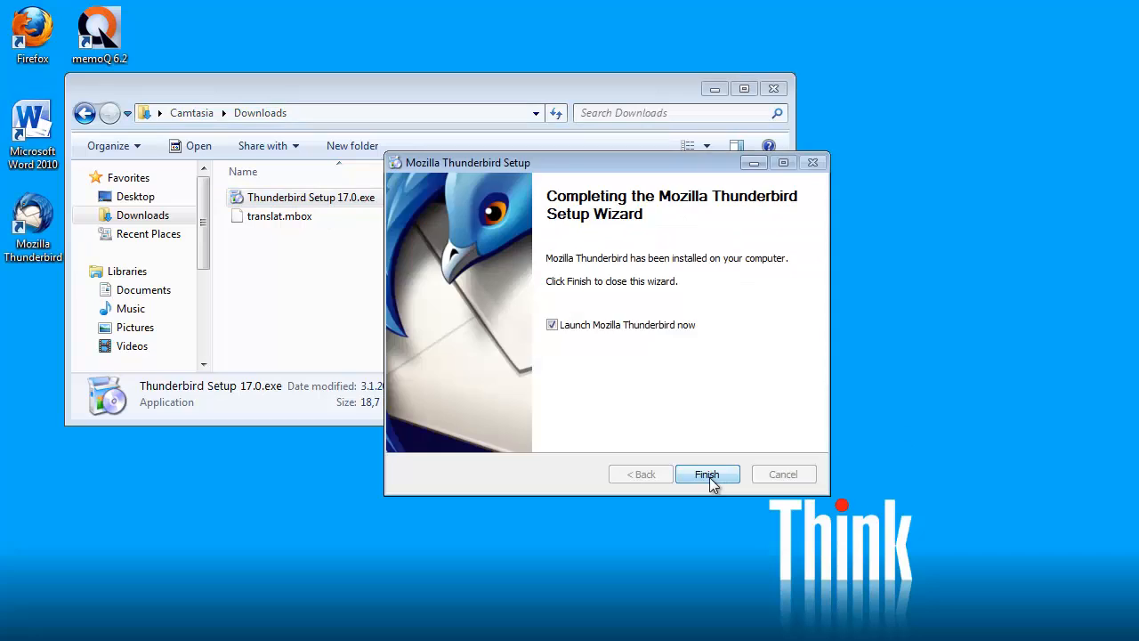
click(710, 477)
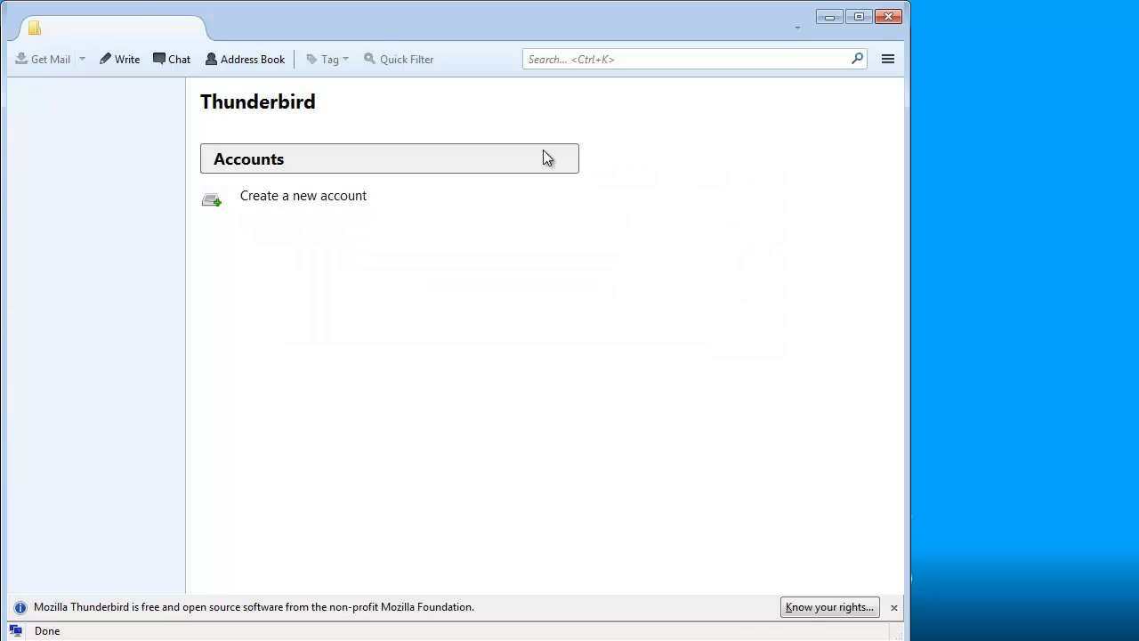
Set up an existing email account by entering the user's full name and e-mail address
click(268, 203)
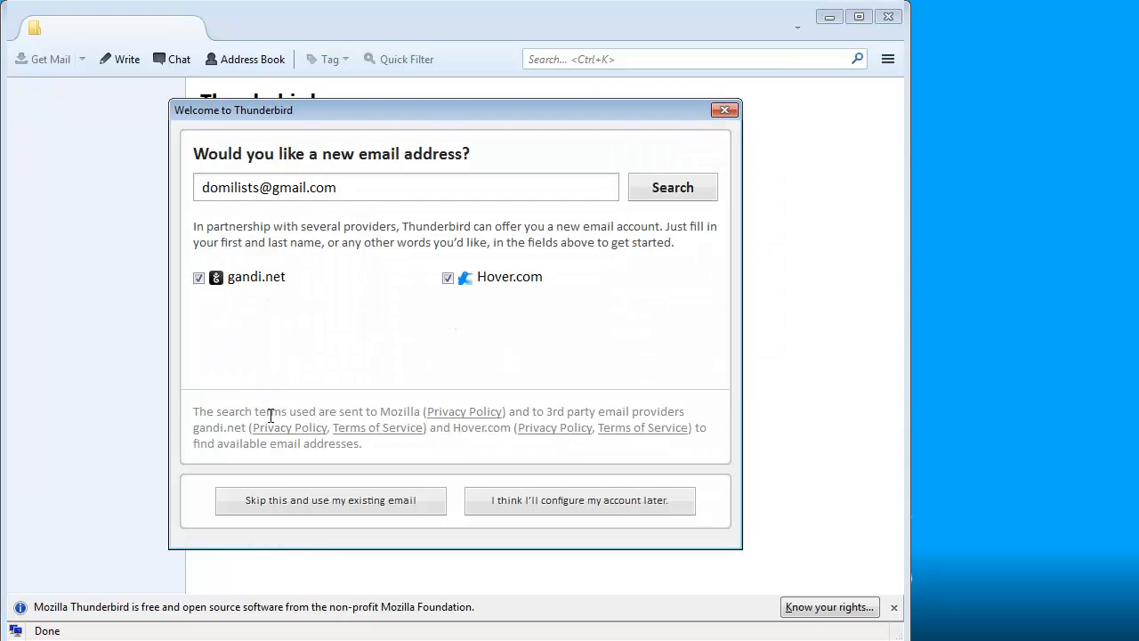
click(346, 503)
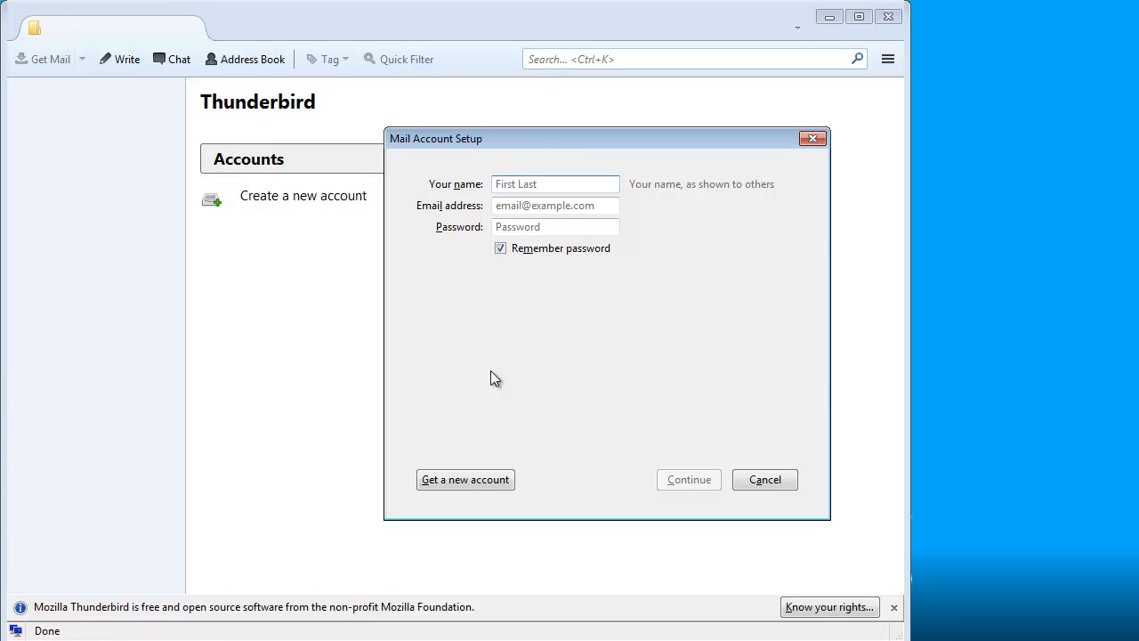
key(Tab)
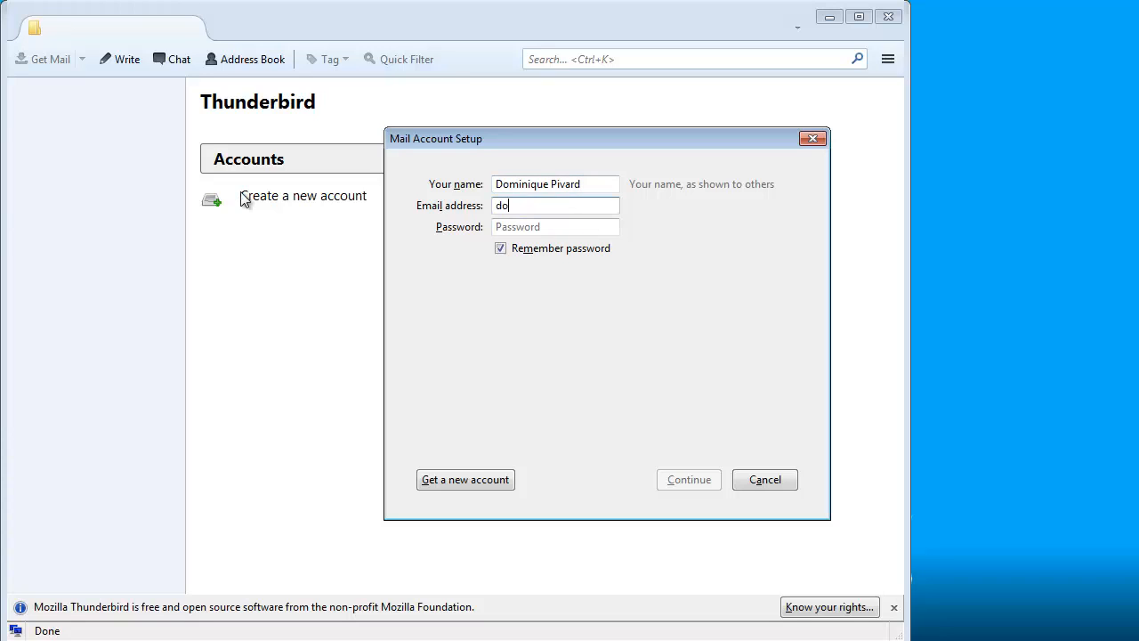
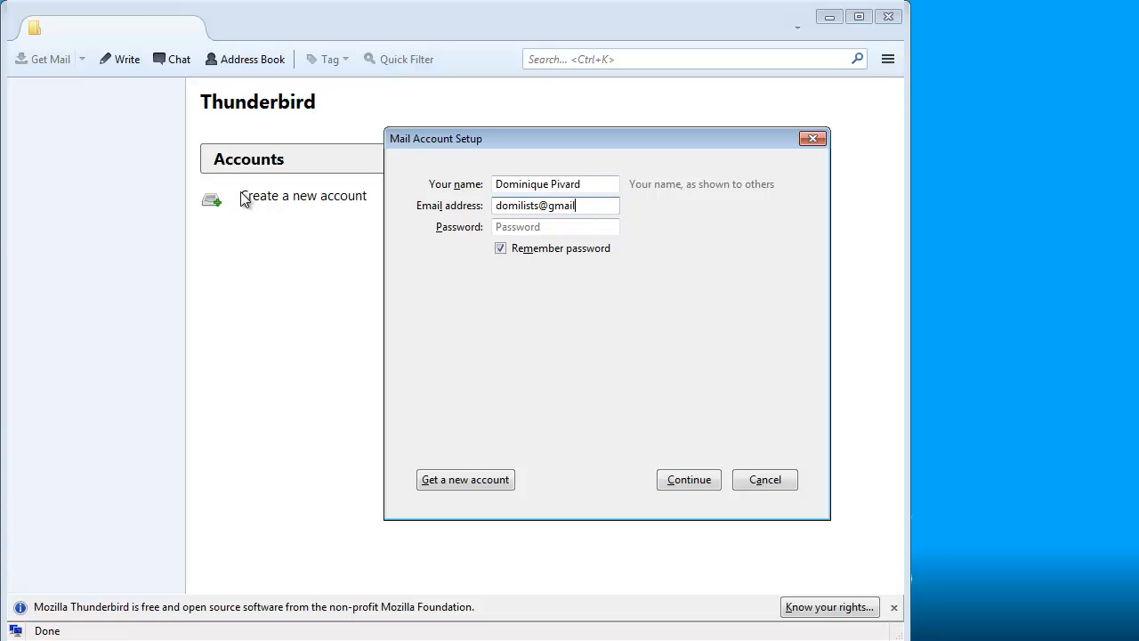
click(710, 486)
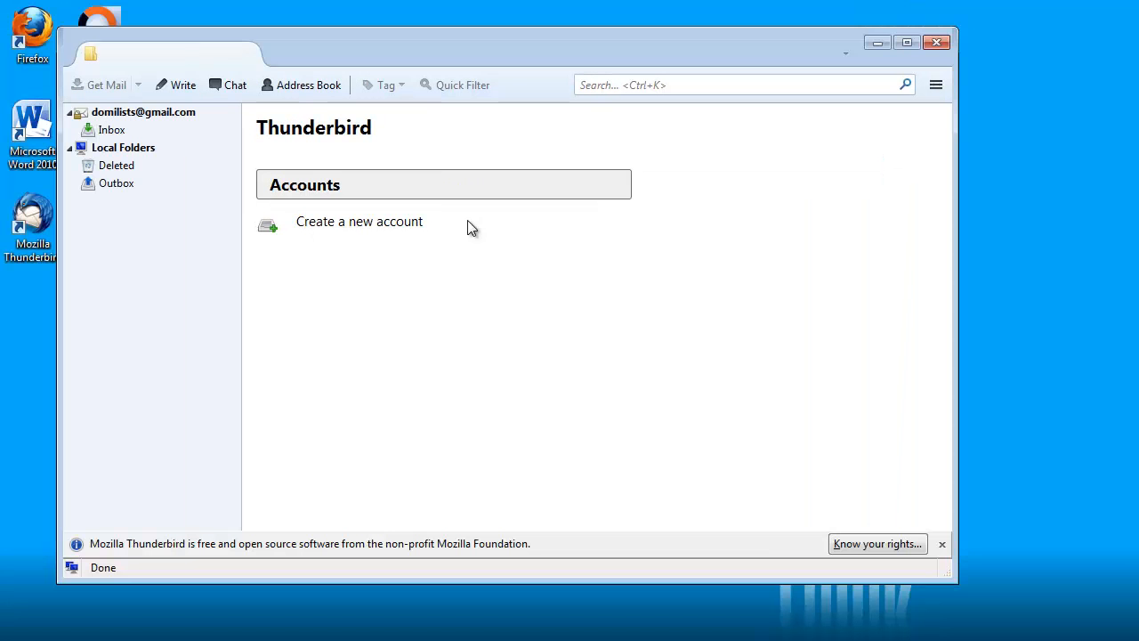
Create a new folder named Translat under Local Folders
click(124, 148)
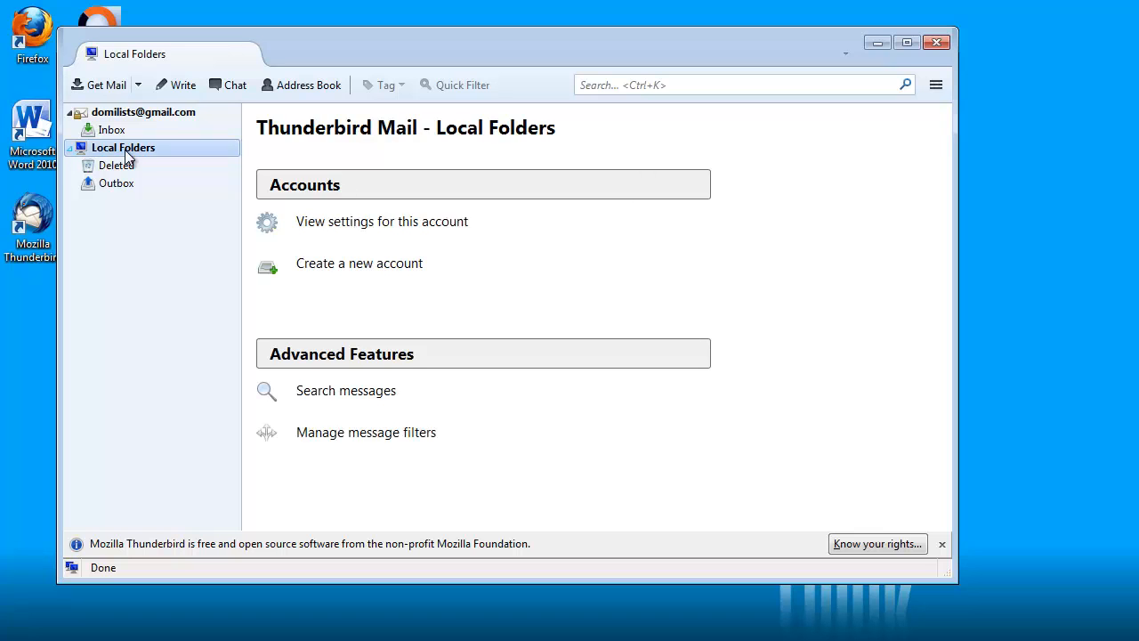
right_click(126, 152)
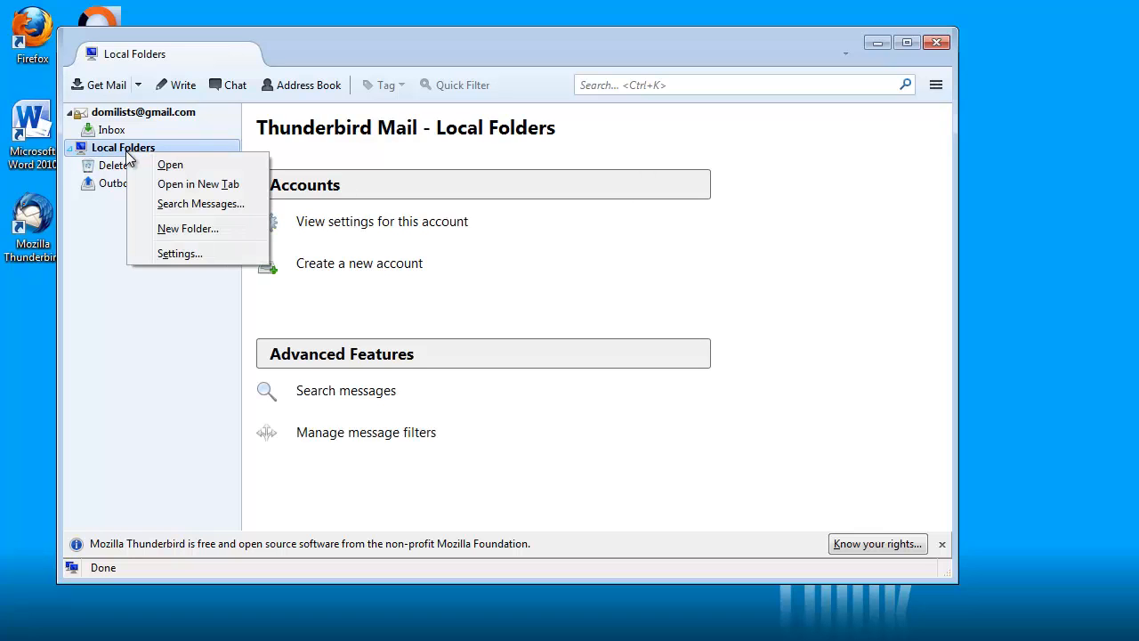
click(178, 229)
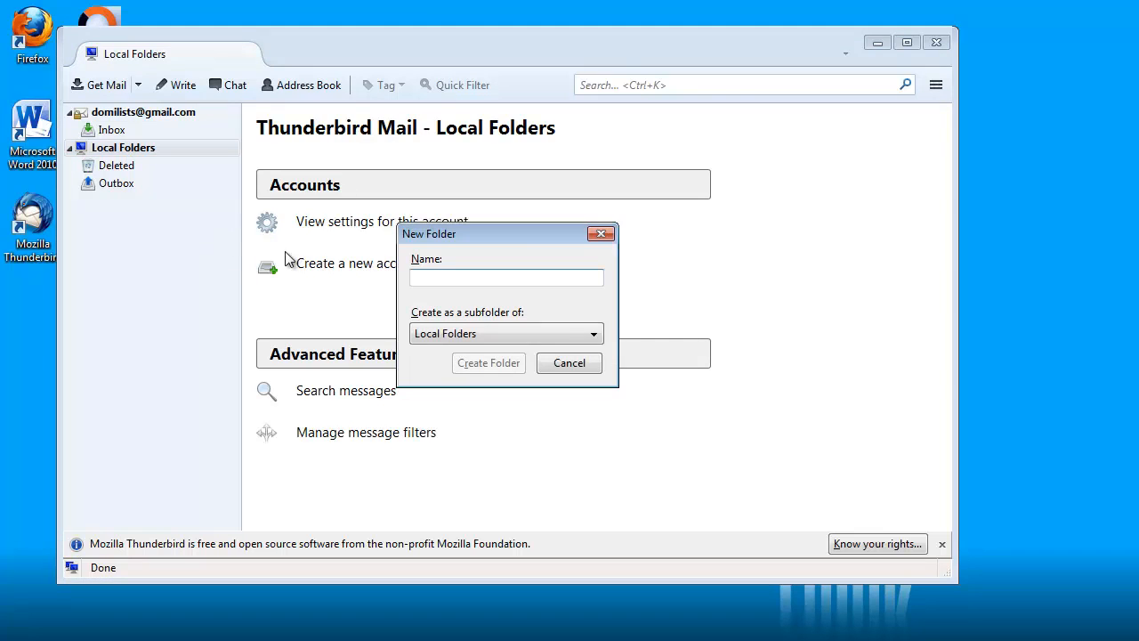
text(Translat)
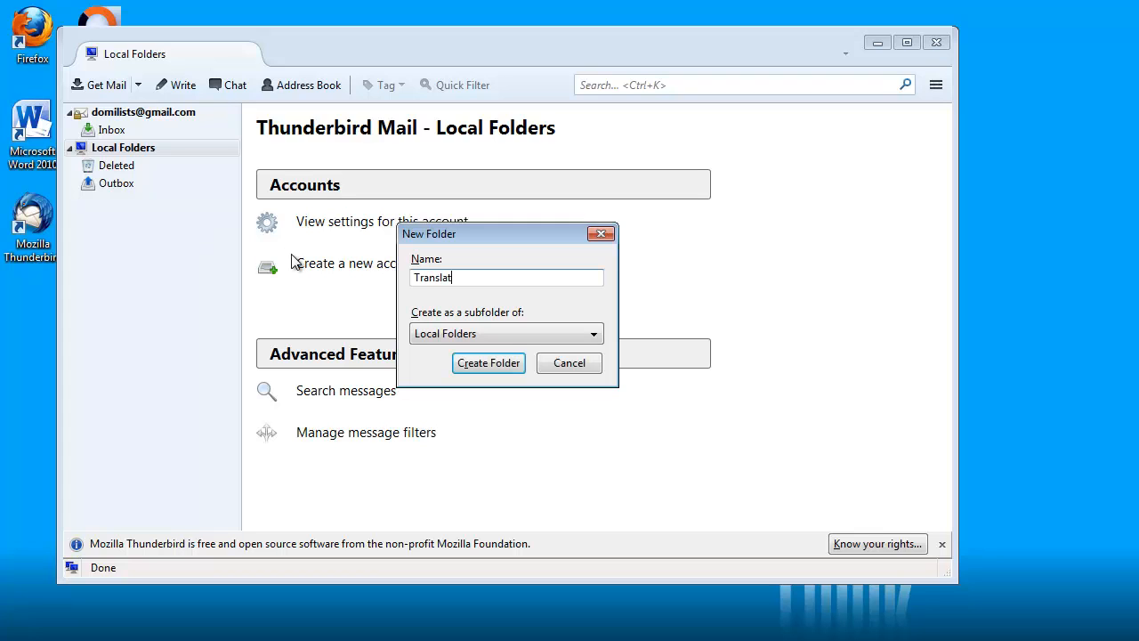
click(481, 363)
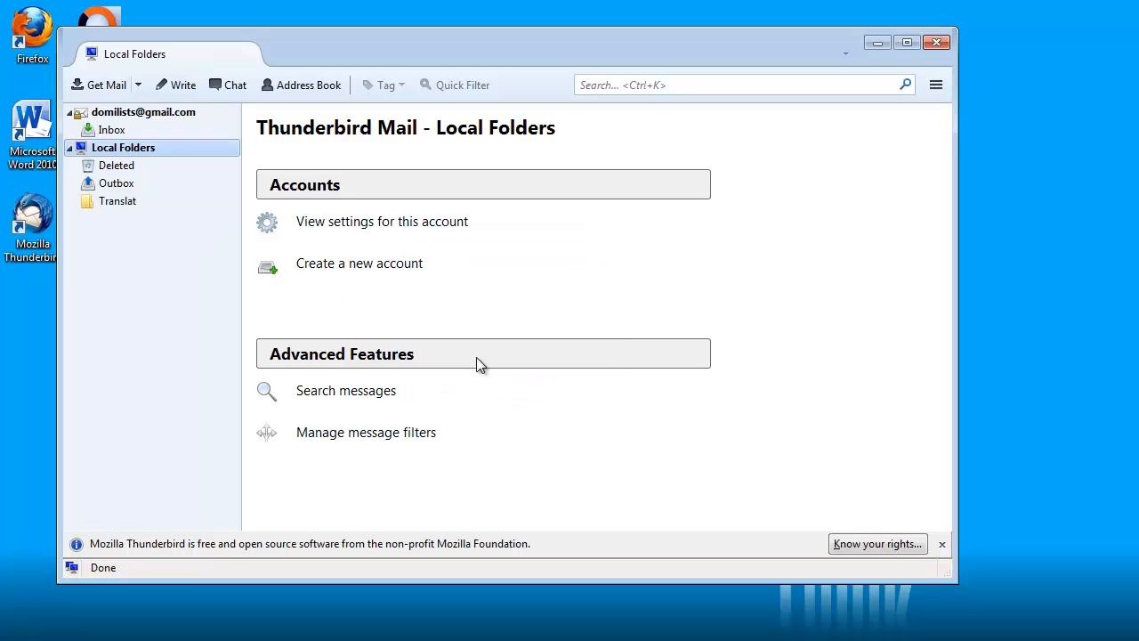
Select and copy the Translat folder's on-disk location from its Properties
click(109, 202)
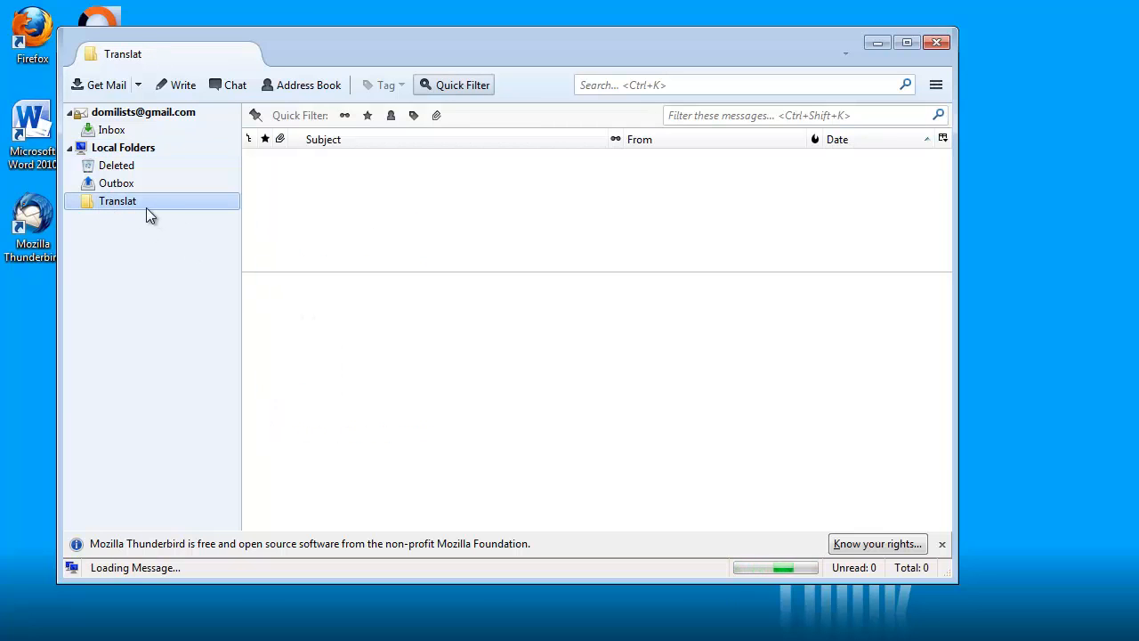
right_click(130, 200)
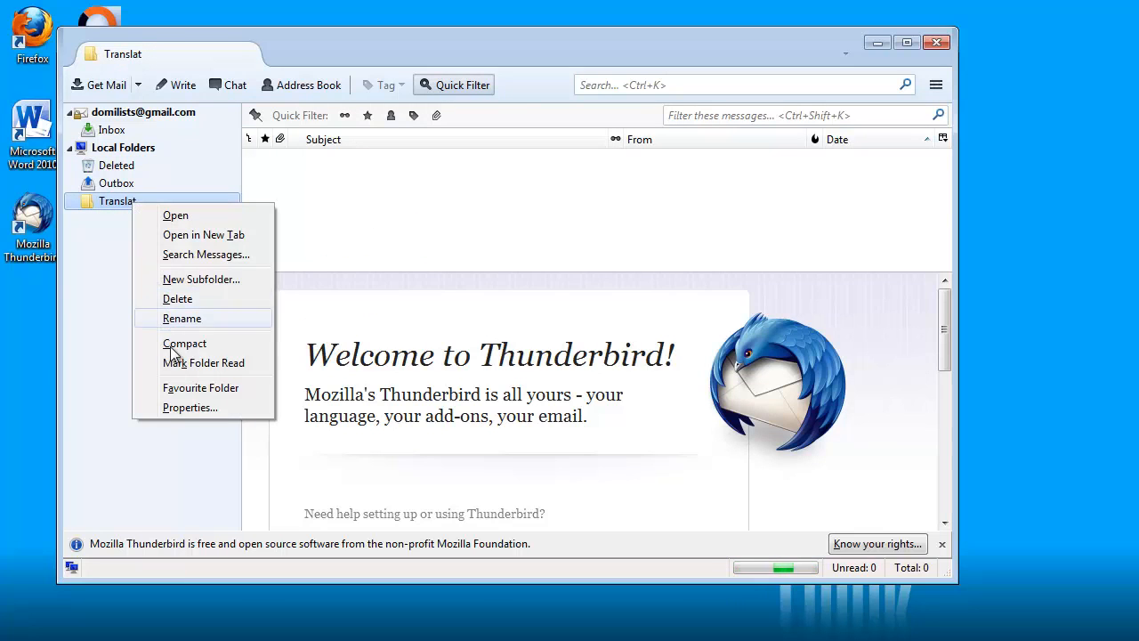
click(177, 407)
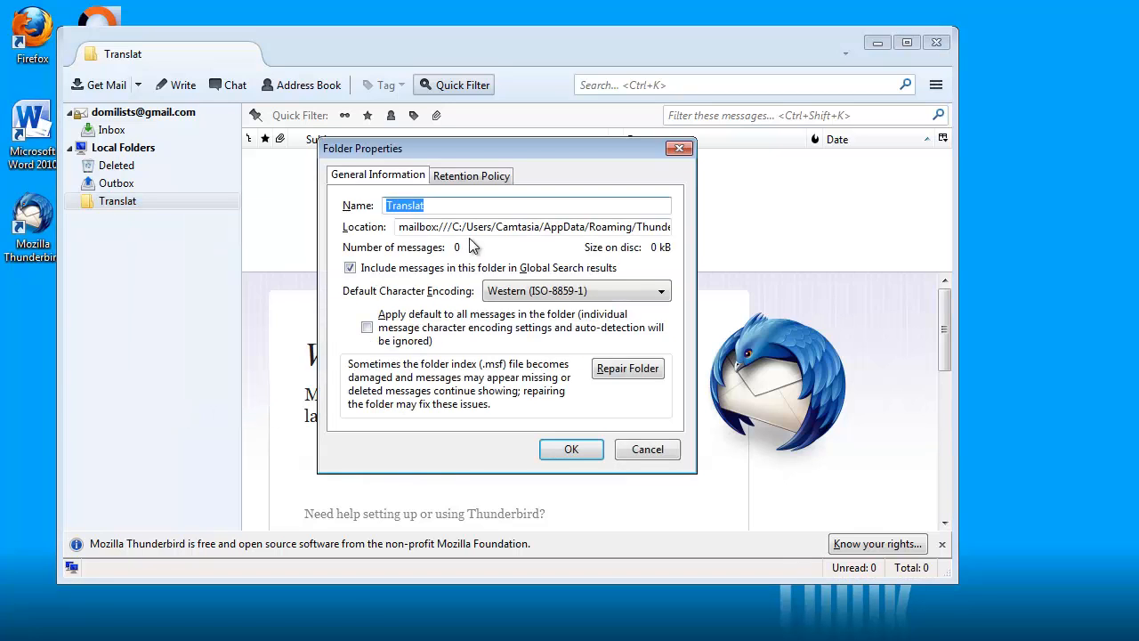
drag(449, 226, 633, 216)
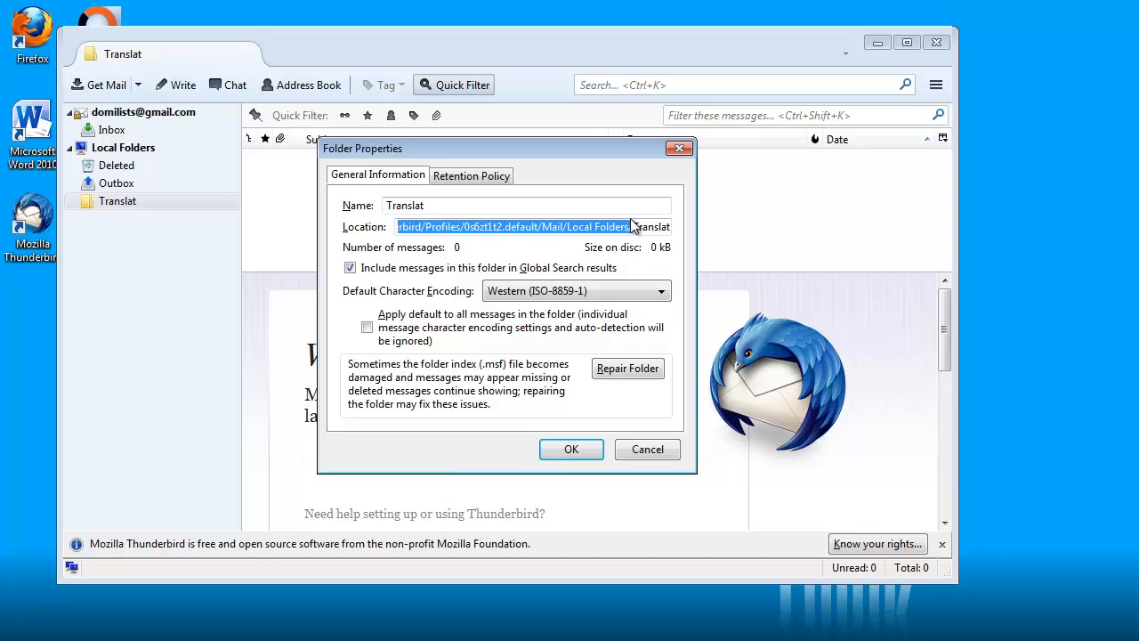
click(574, 450)
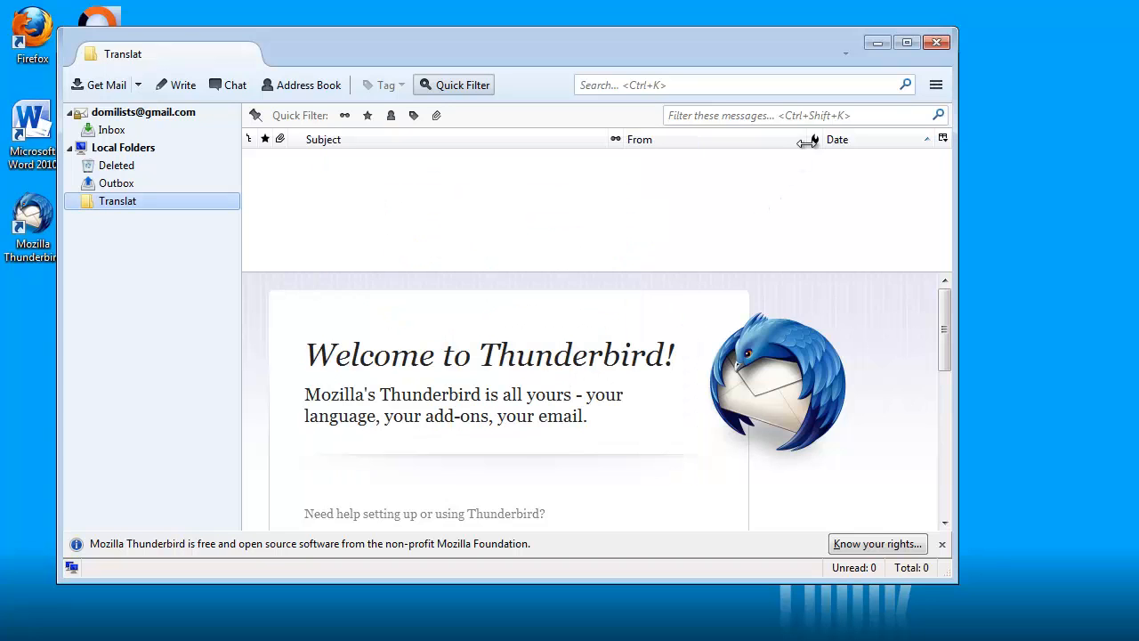
Close Thunderbird and open the pasted Local Folders profile path in Windows Explorer
click(935, 44)
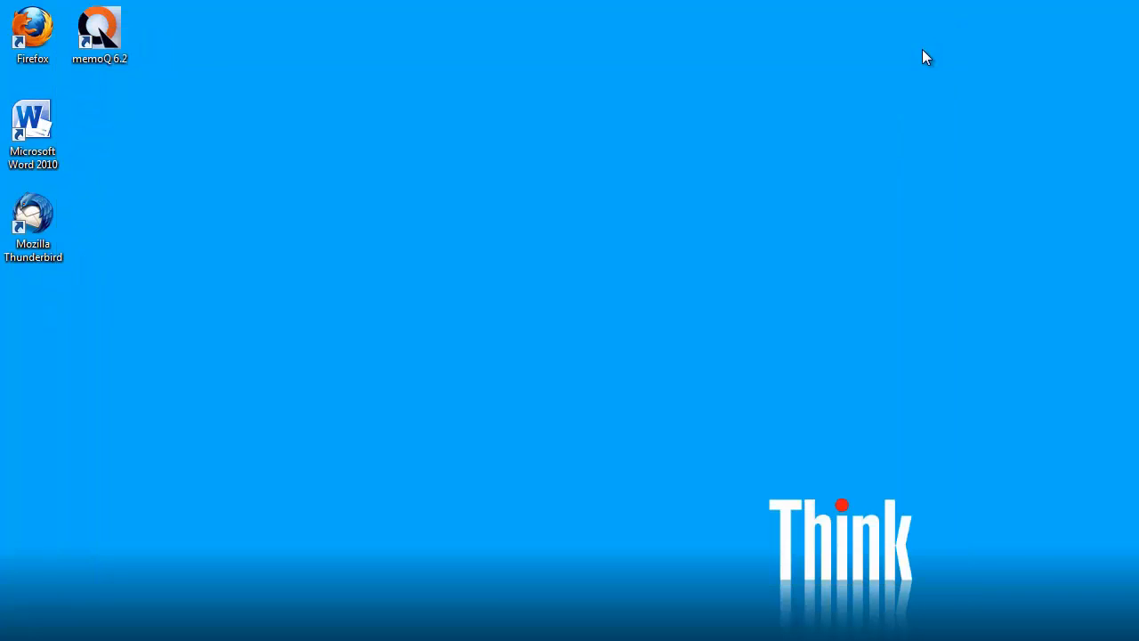
key(super+e)
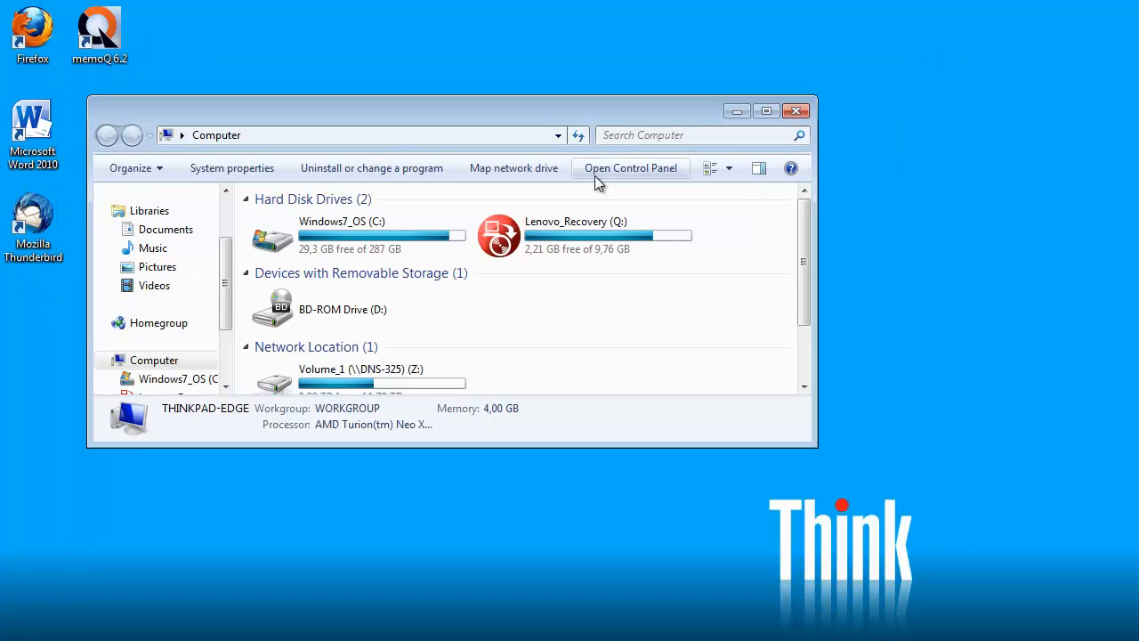
click(318, 134)
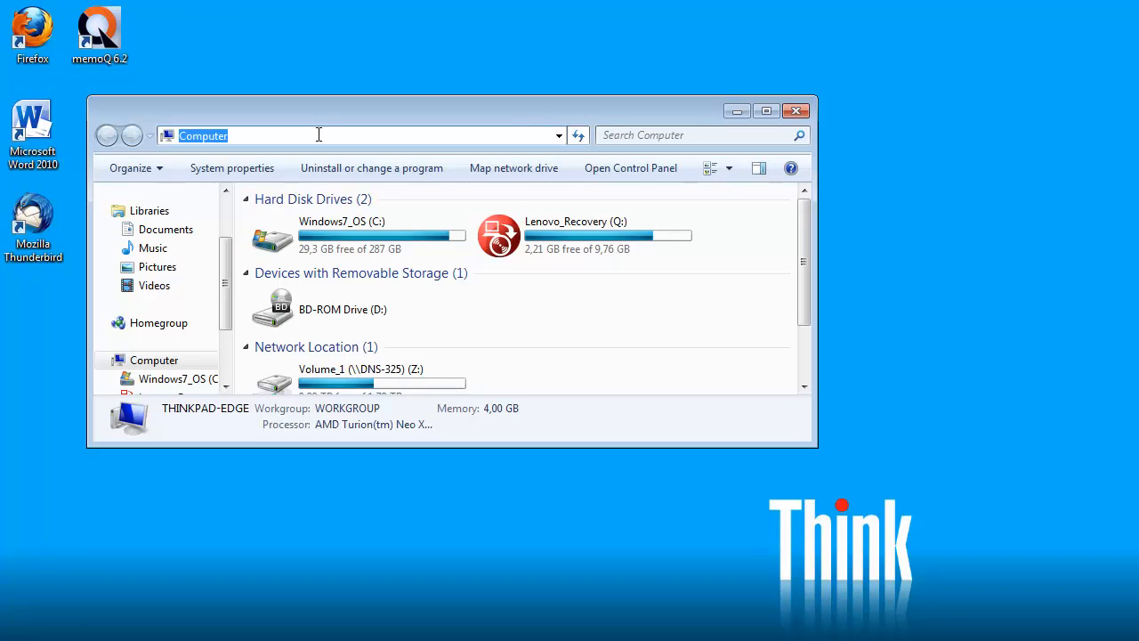
key(ctrl+v)
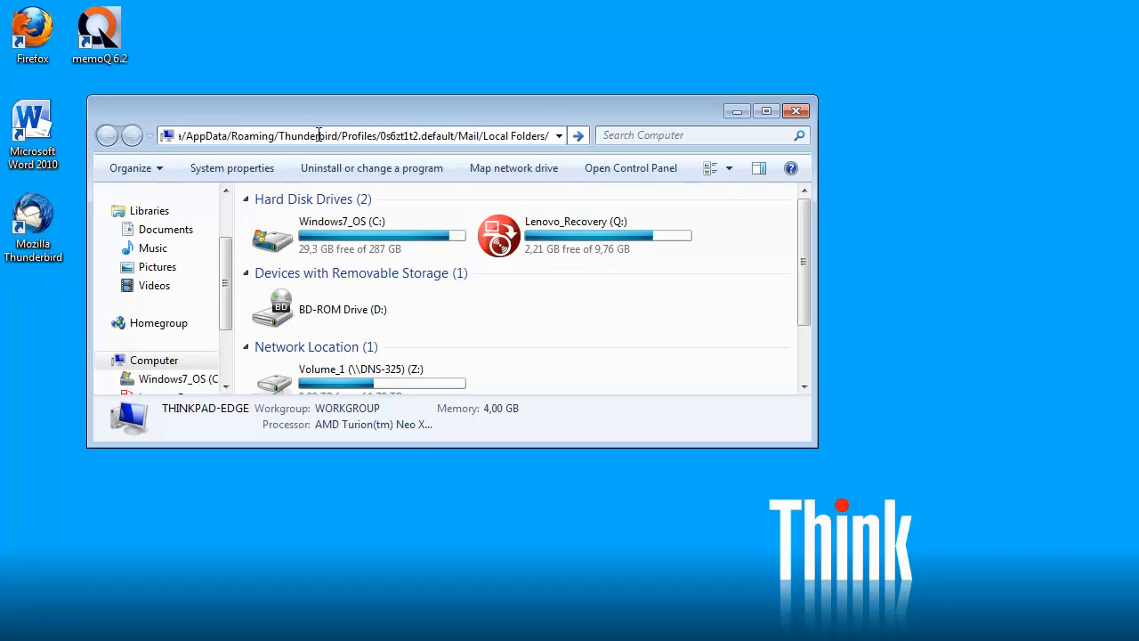
key(Return)
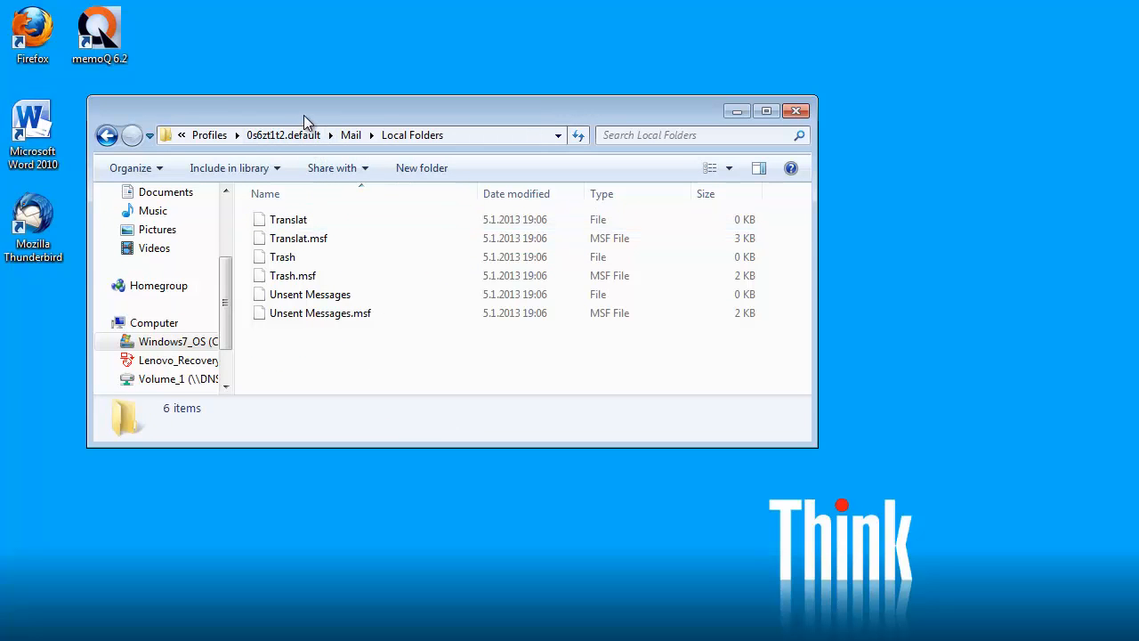
Select the empty Translat file and open a second Explorer window at Computer
drag(304, 115, 369, 96)
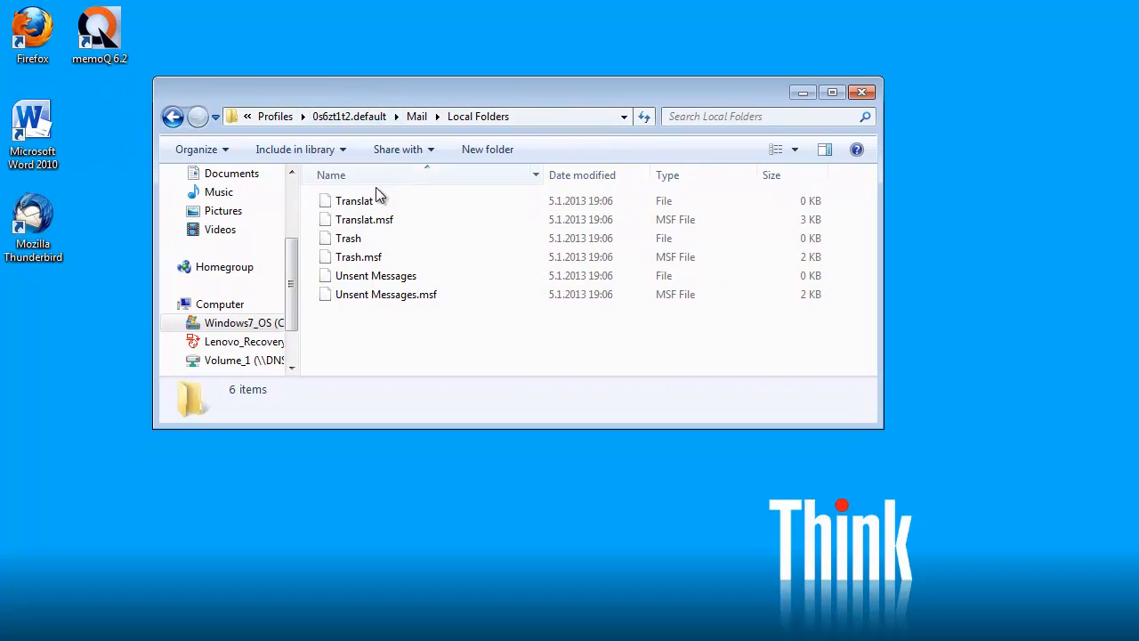
click(356, 202)
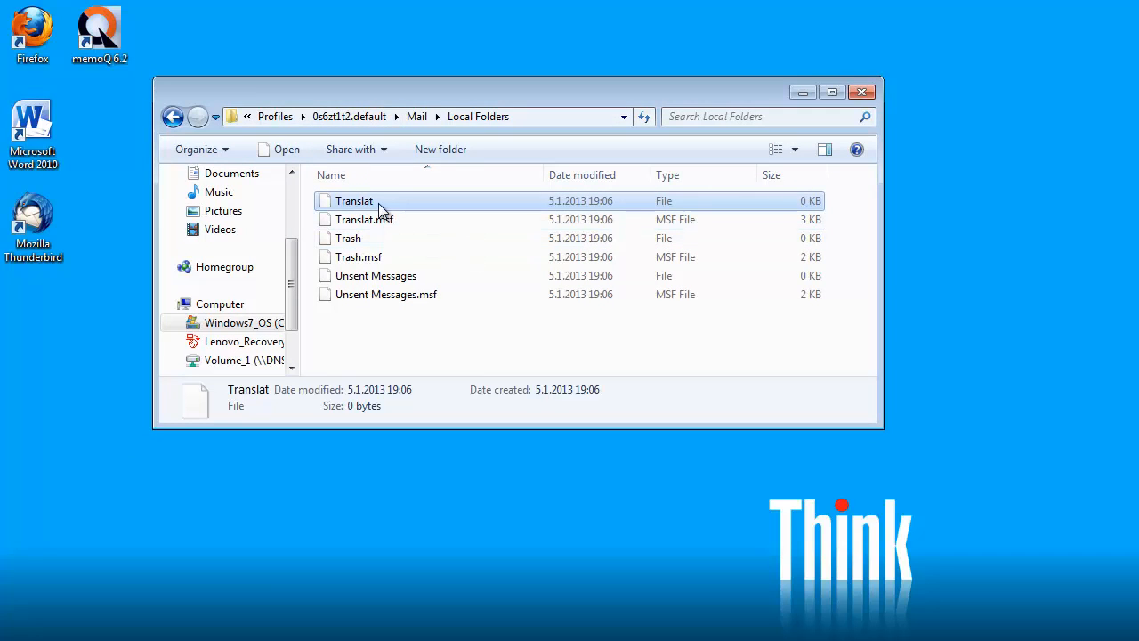
key(super+e)
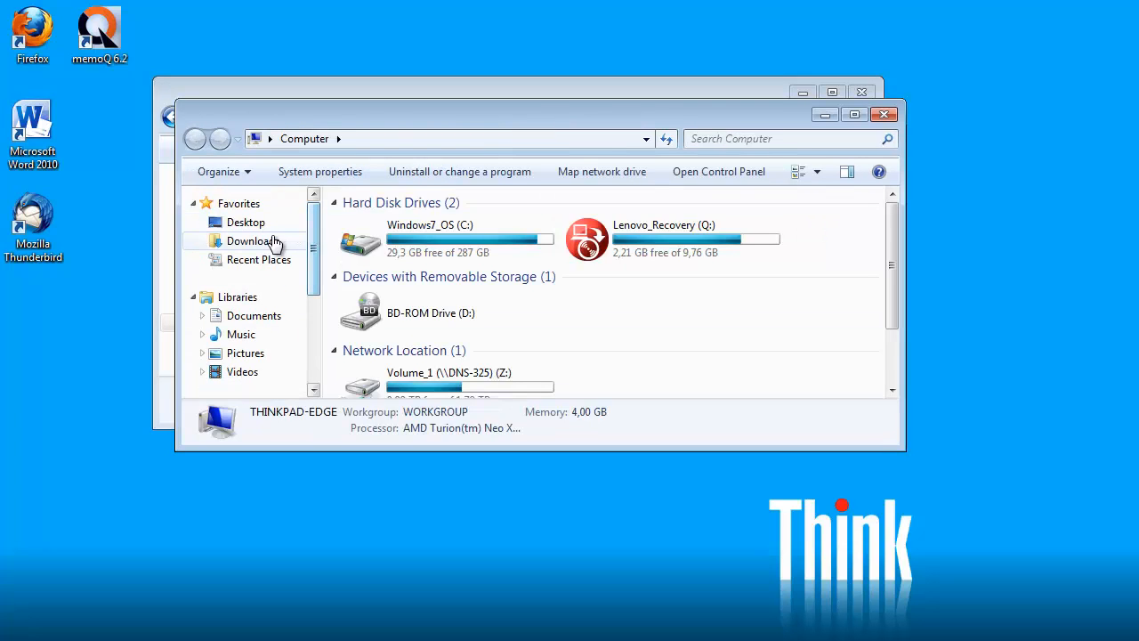
Move translat.mbox from Downloads into the Local Folders directory
click(268, 243)
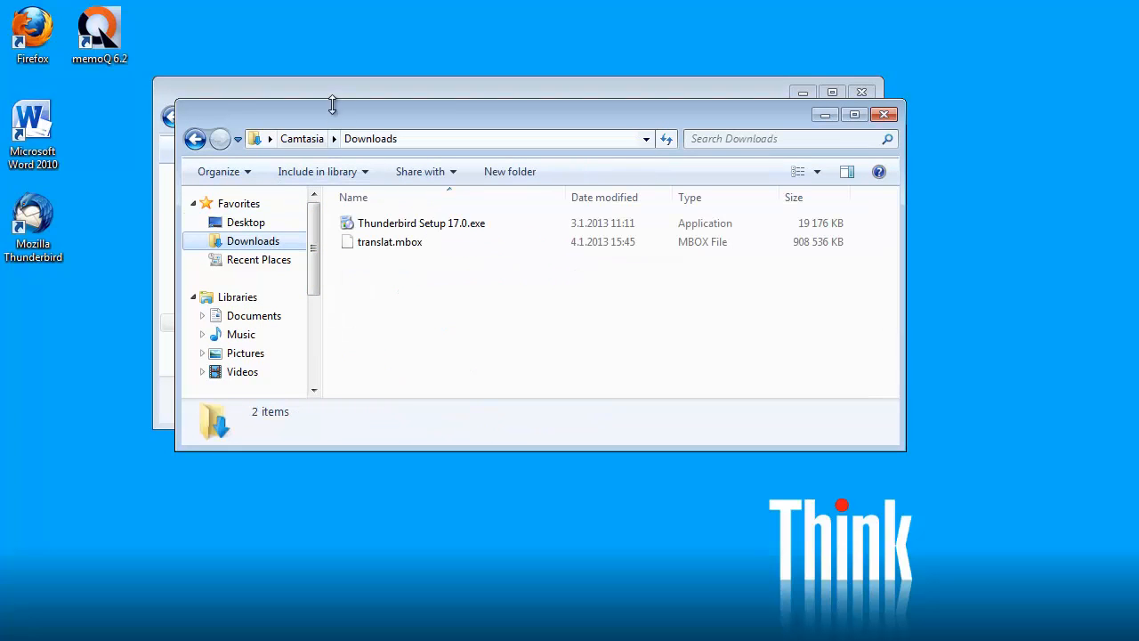
drag(333, 106, 621, 115)
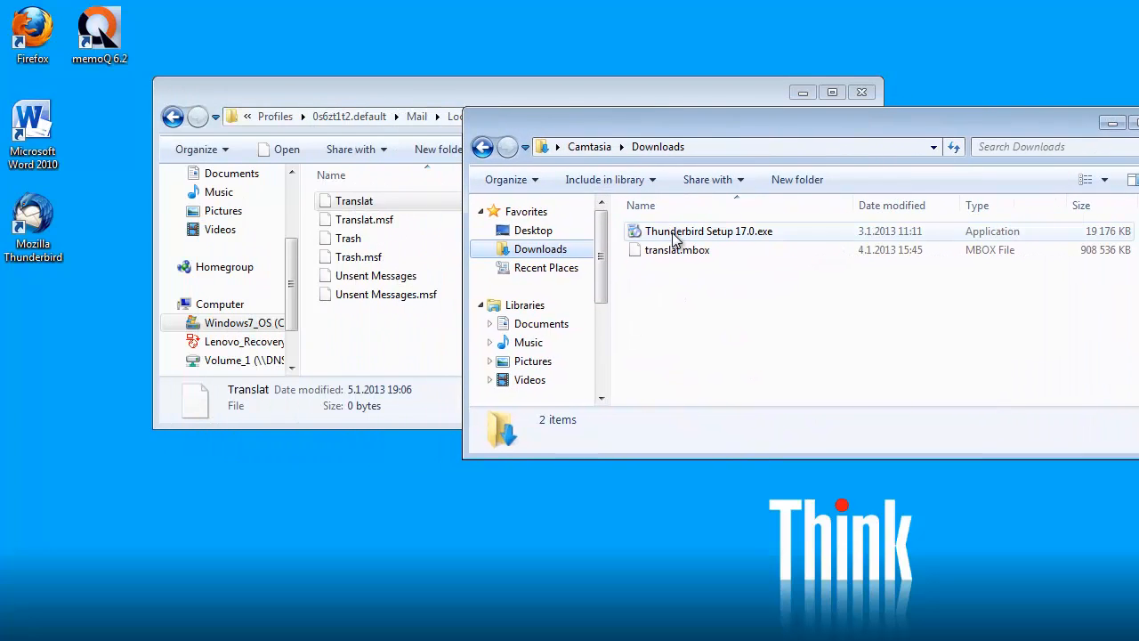
mouse_move(673, 257)
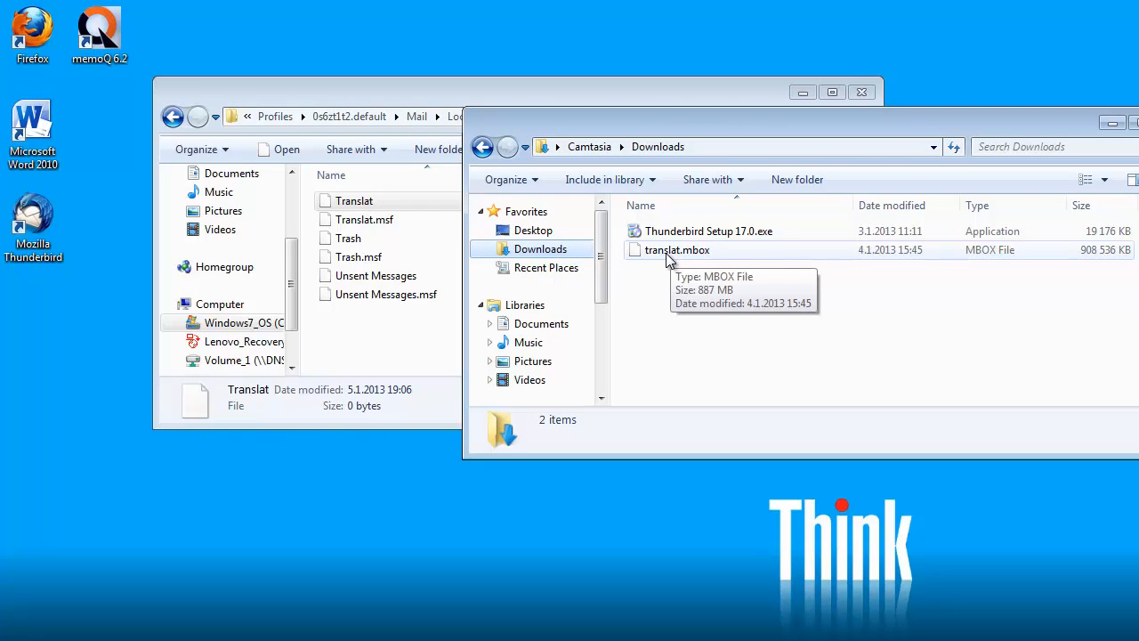
click(669, 256)
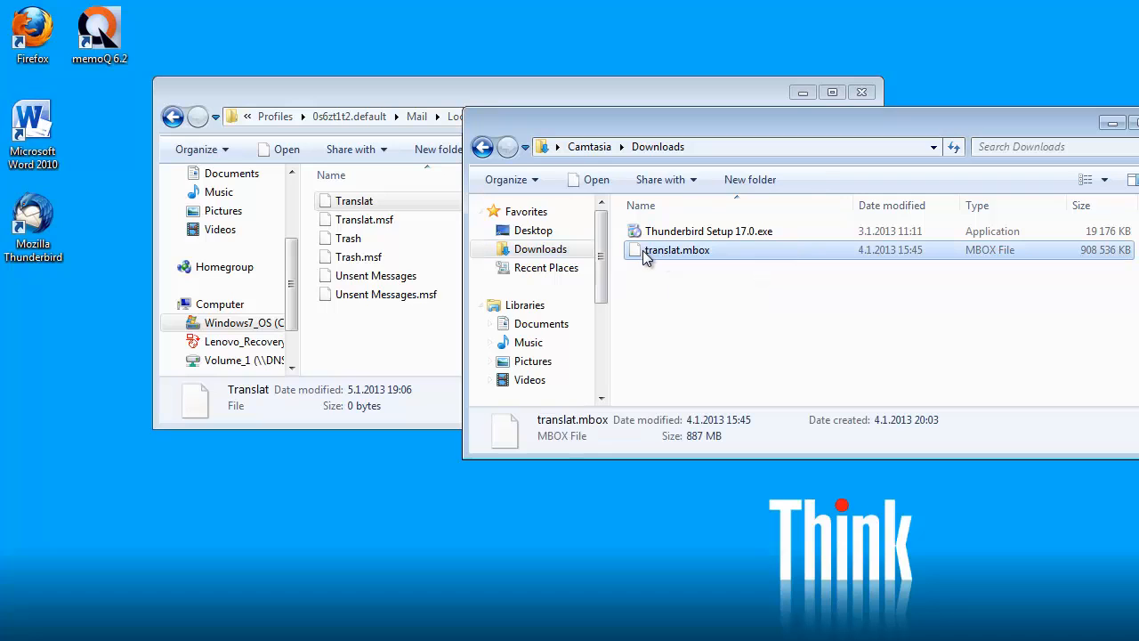
drag(646, 255, 378, 349)
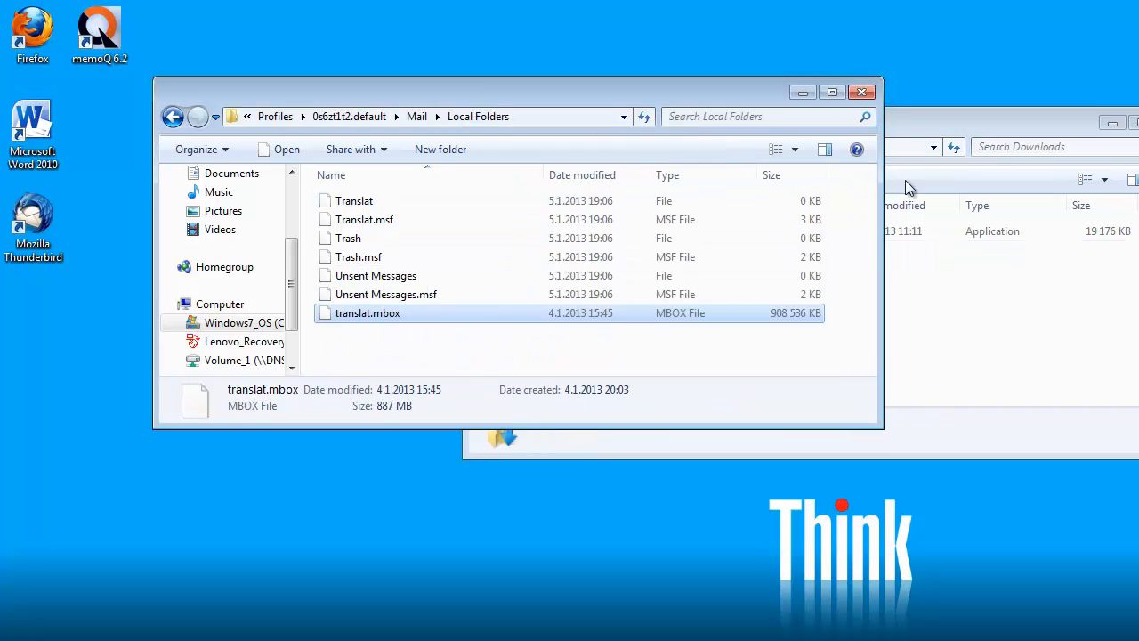
click(1138, 123)
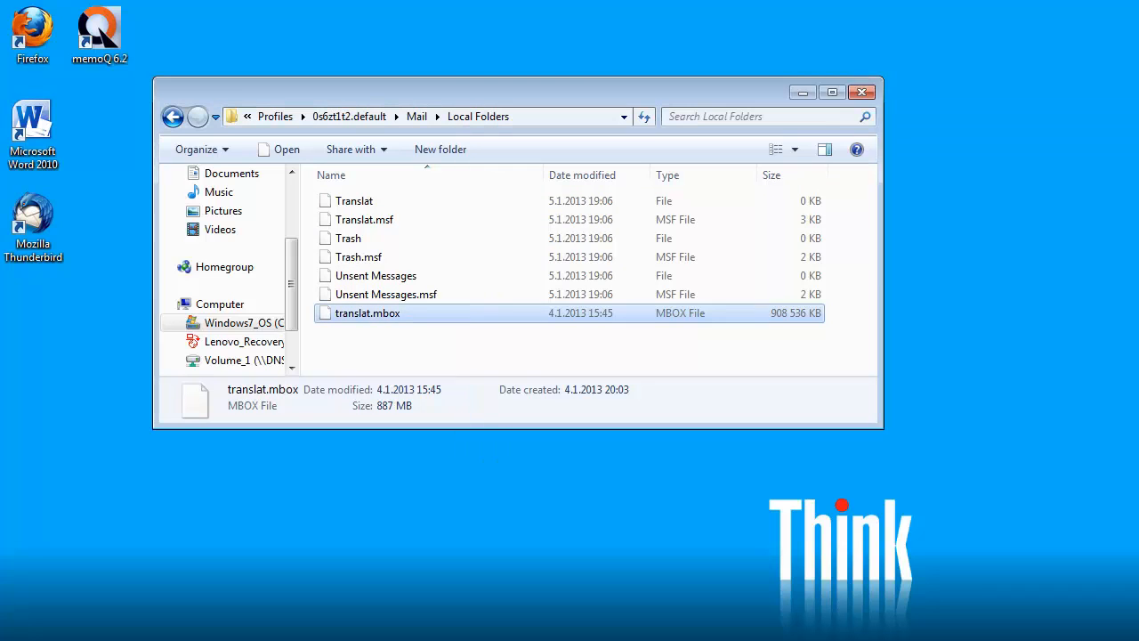
Delete the empty Translat file and rename translat.mbox to translat without an extension
click(360, 205)
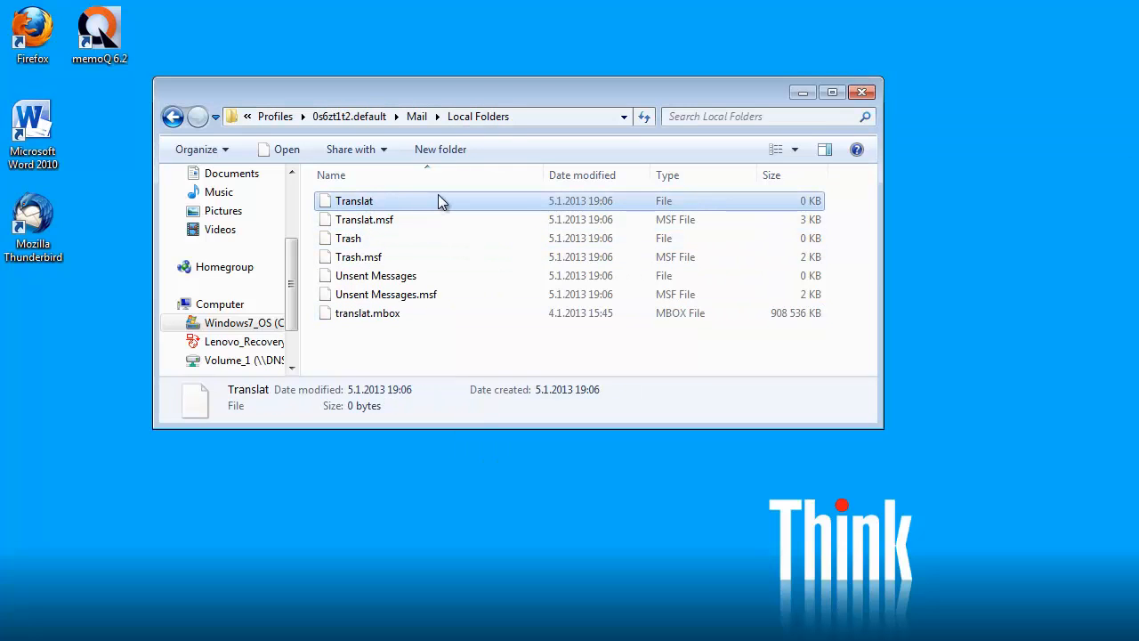
key(Delete)
key(Return)
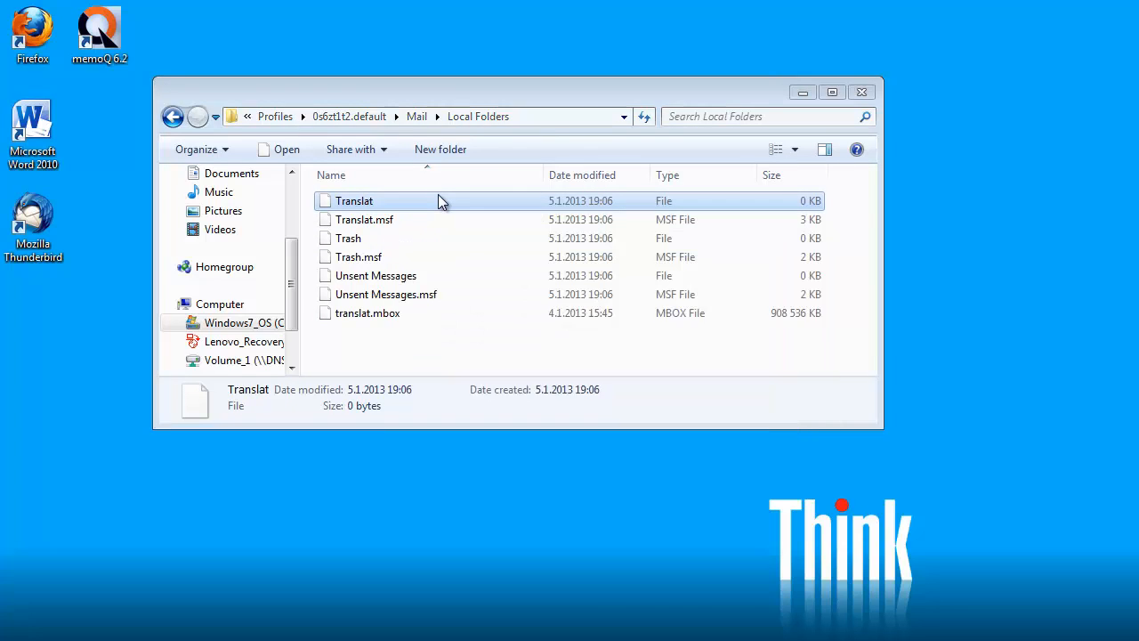
click(359, 206)
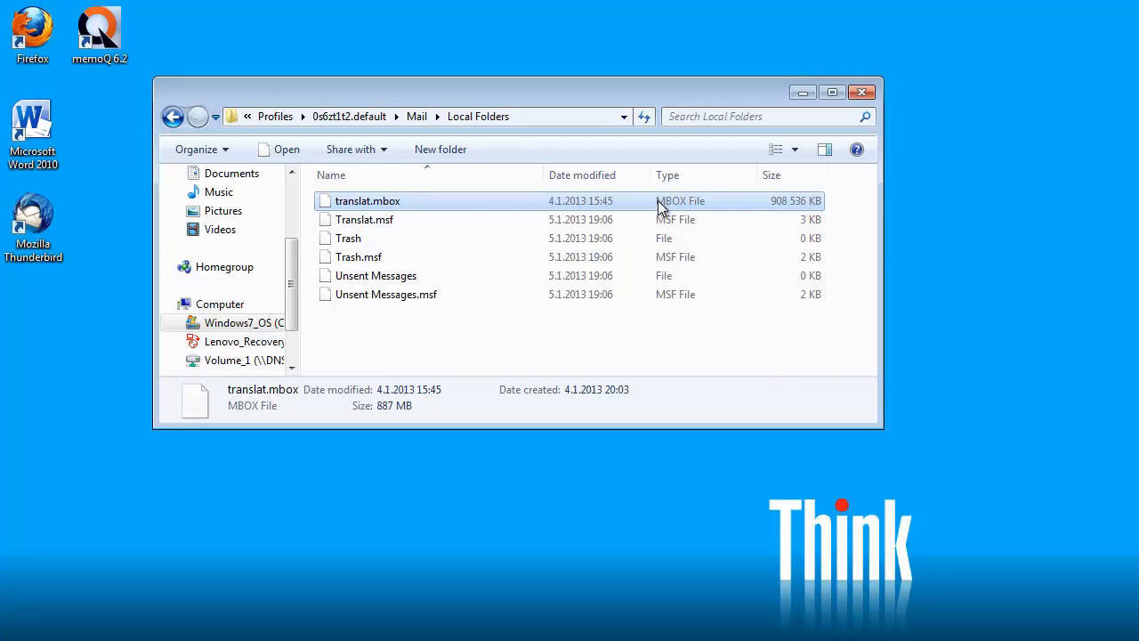
key(F2)
key(Right)
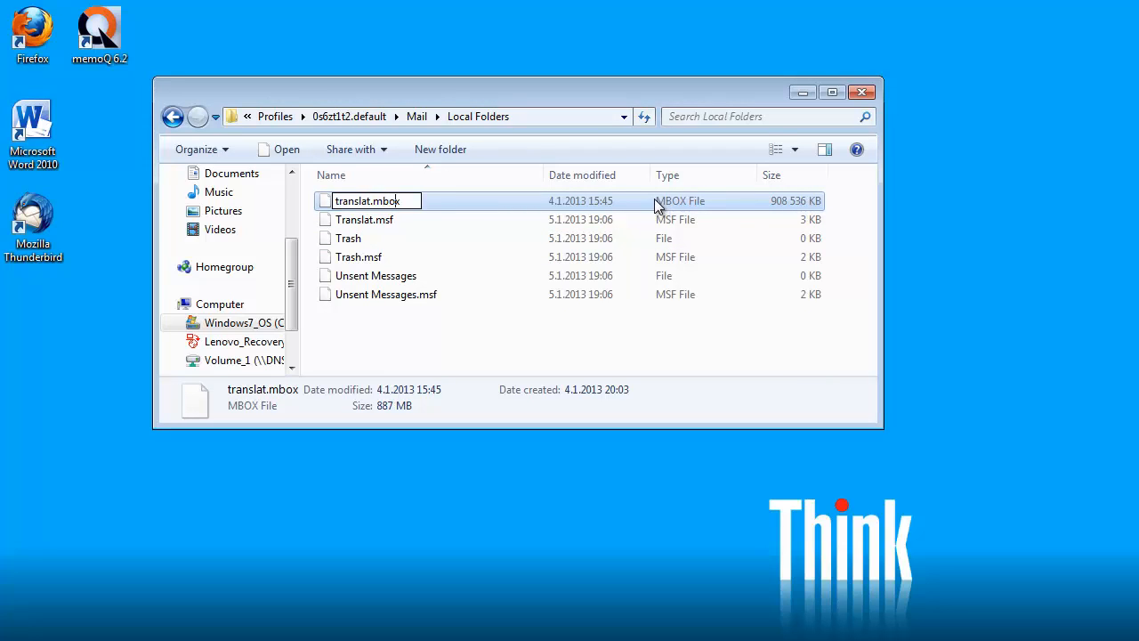
key(BackSpace)
key(BackSpace)
key(BackSpace)
key(BackSpace)
click(363, 233)
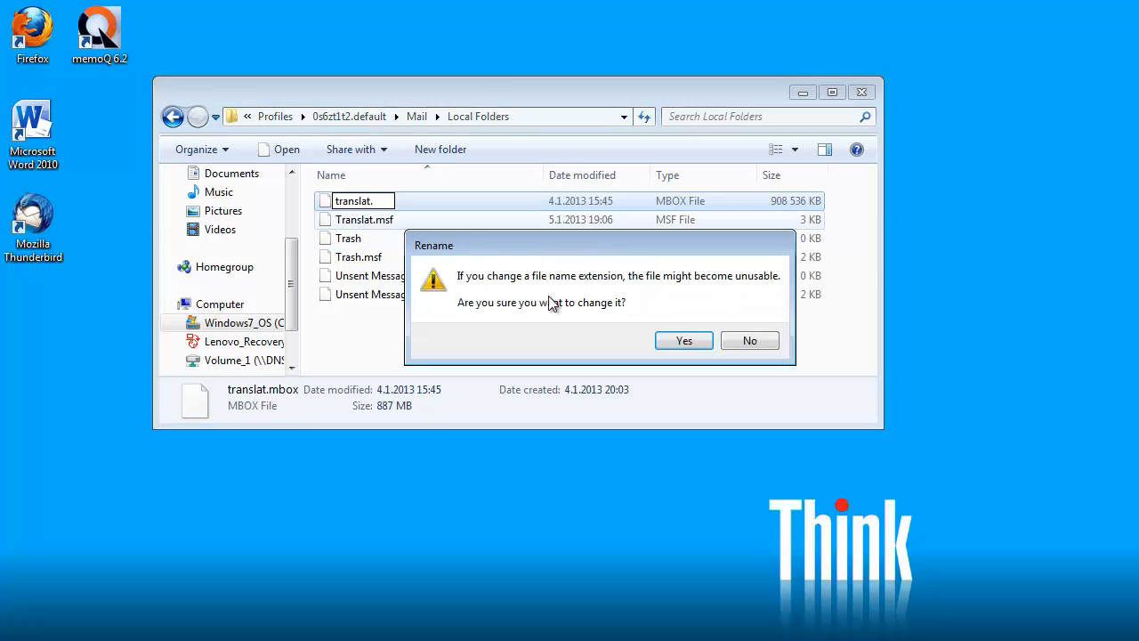
key(Return)
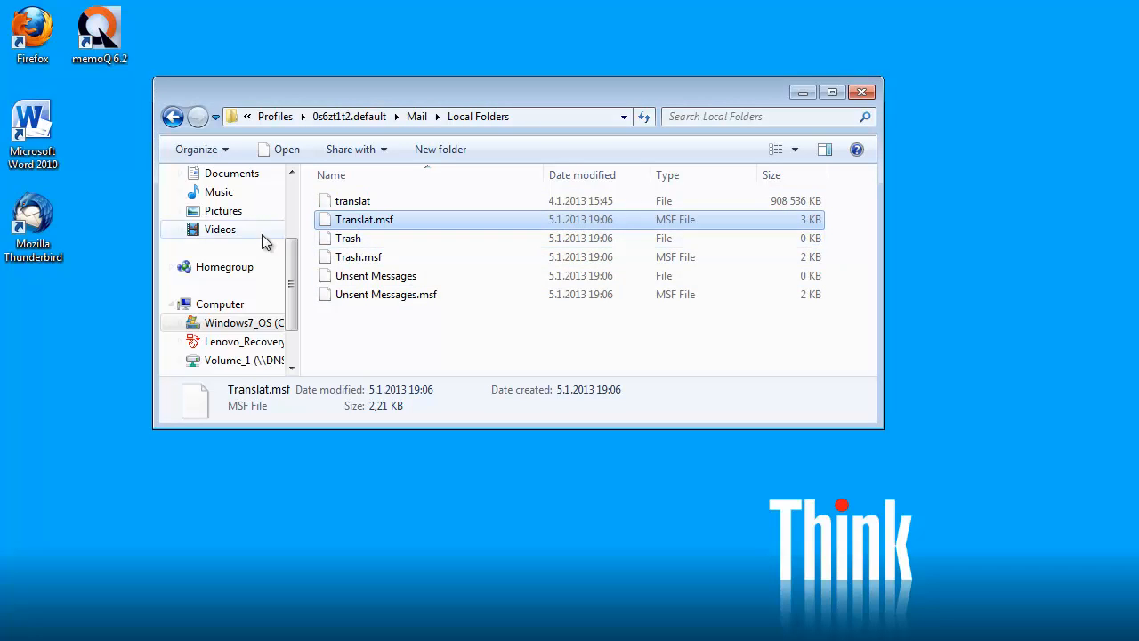
click(42, 218)
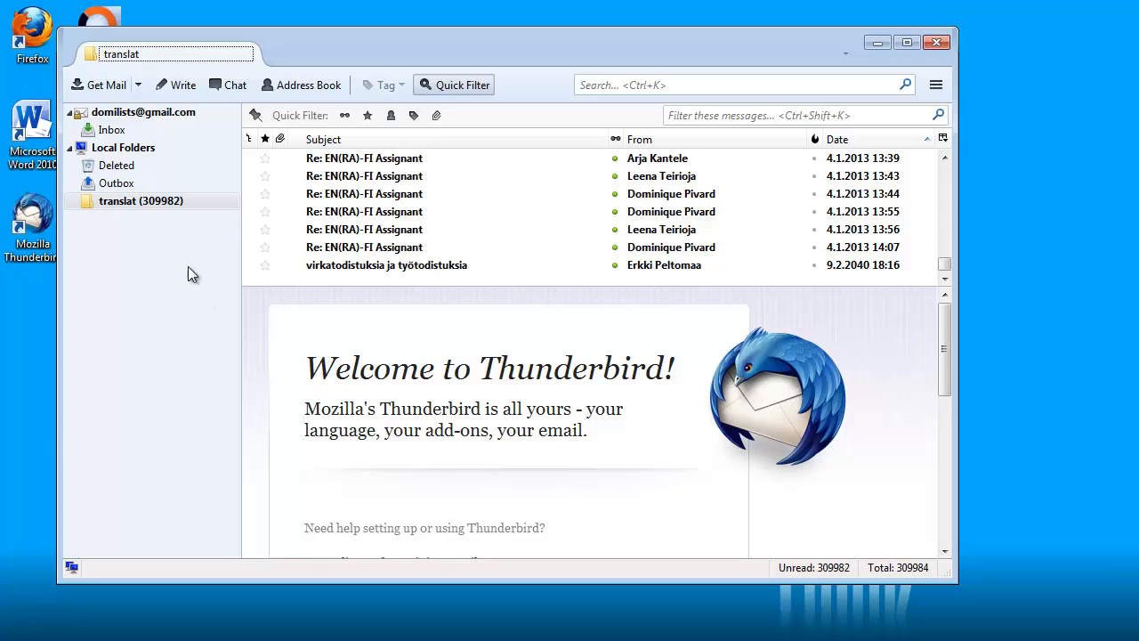
Show the Local Folders overview page, where the translat archive holds 309982 messages
click(126, 151)
right_click(126, 153)
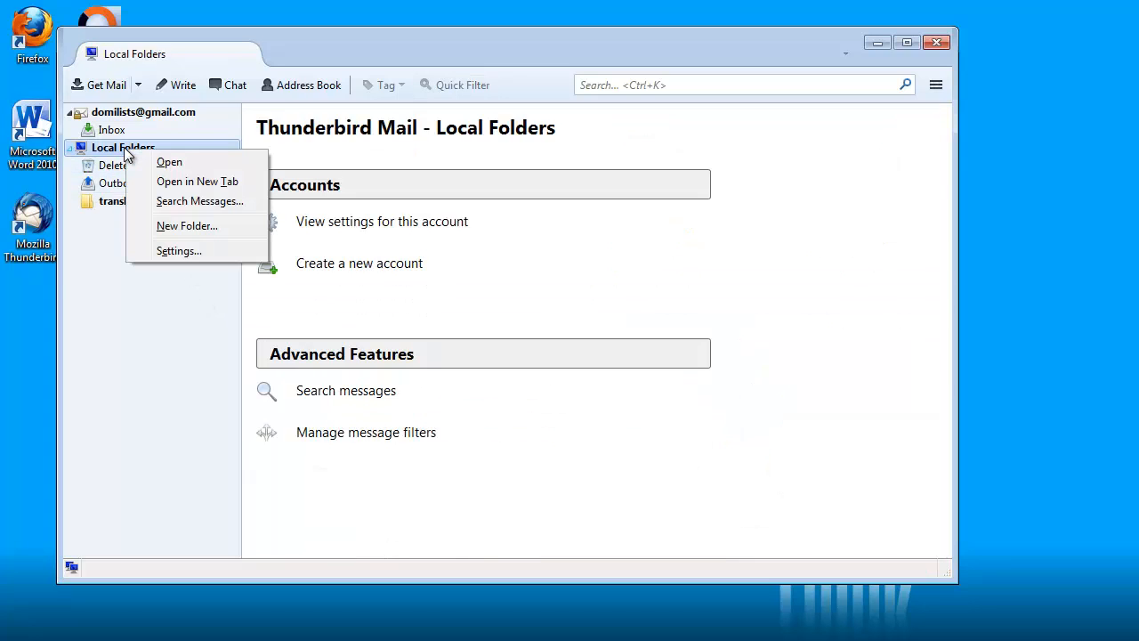
Create year folders 1997 and 1998 under Local Folders
click(185, 226)
text(199)
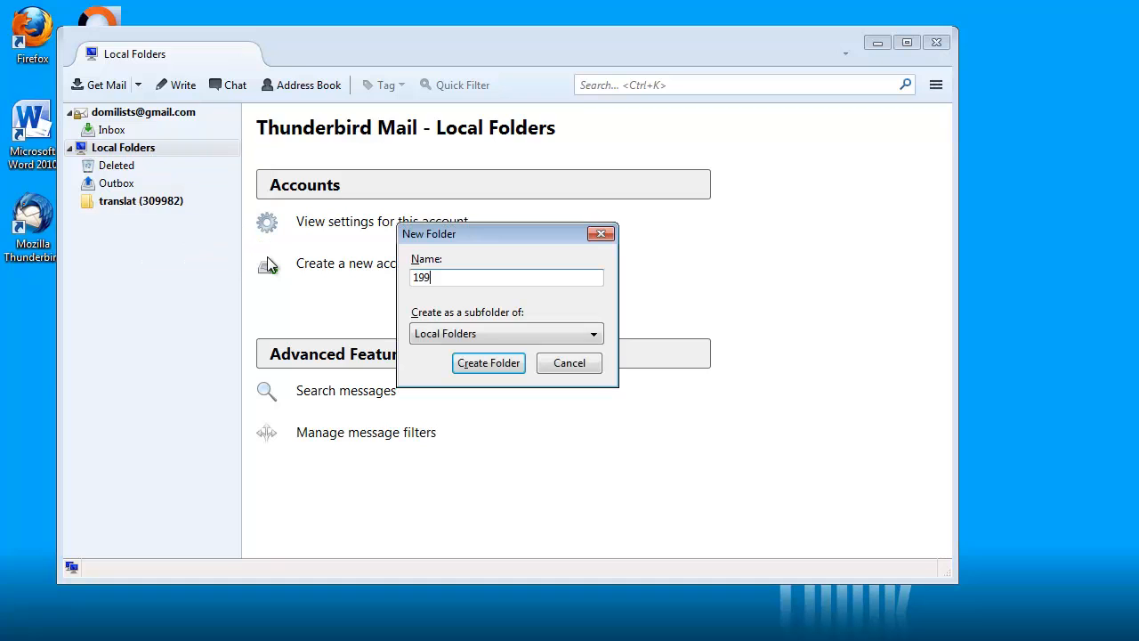
text(7)
click(498, 370)
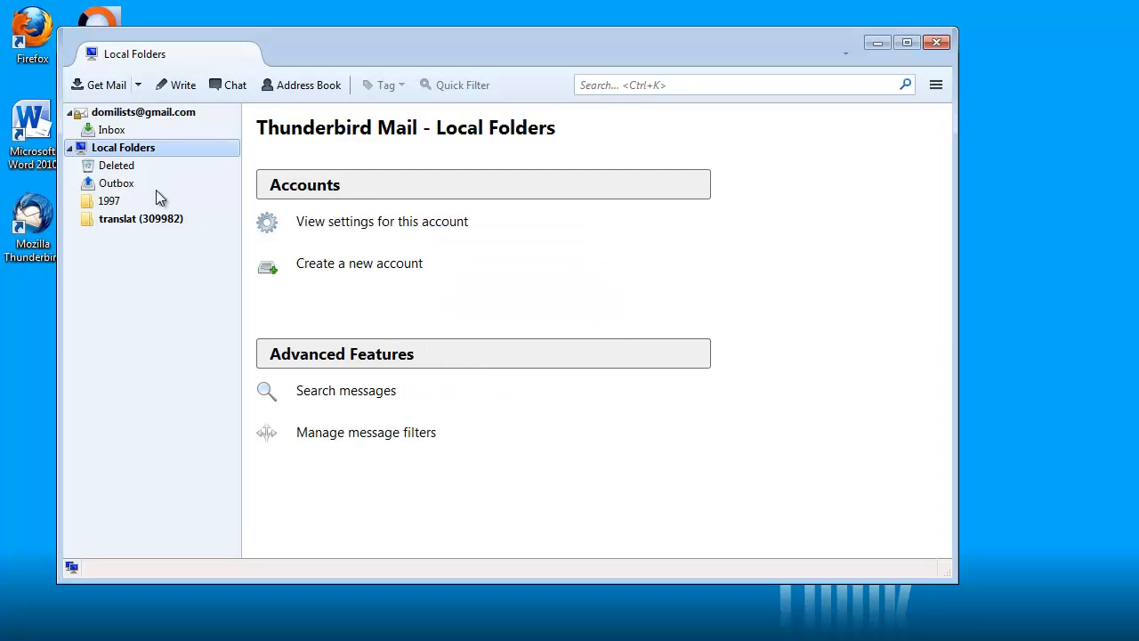
right_click(136, 151)
click(191, 232)
text(199)
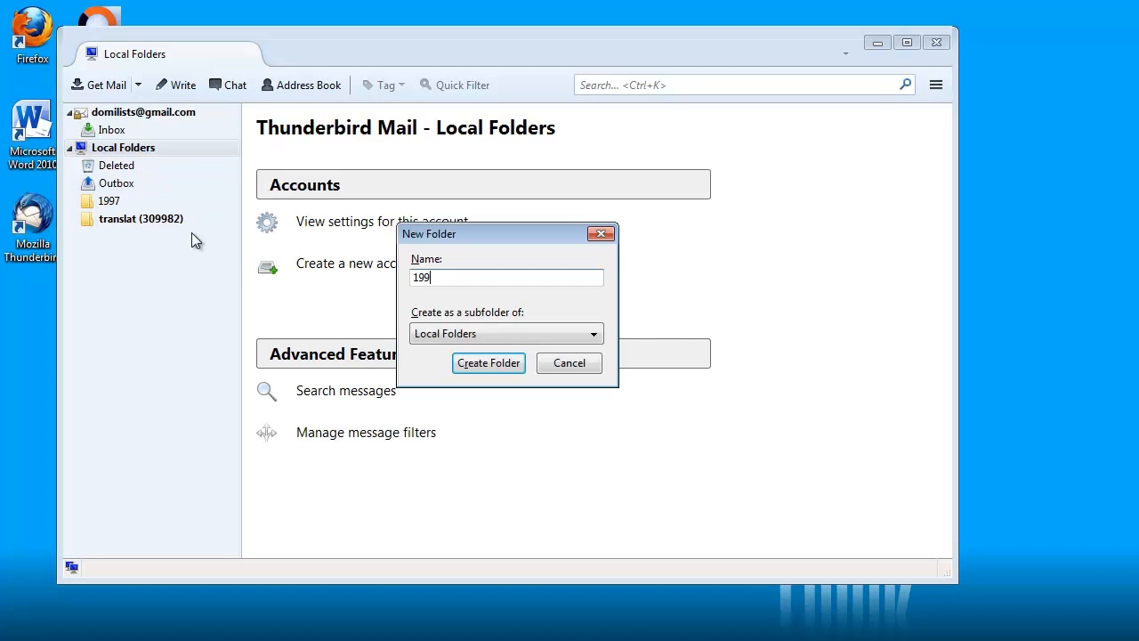
text(8)
click(487, 364)
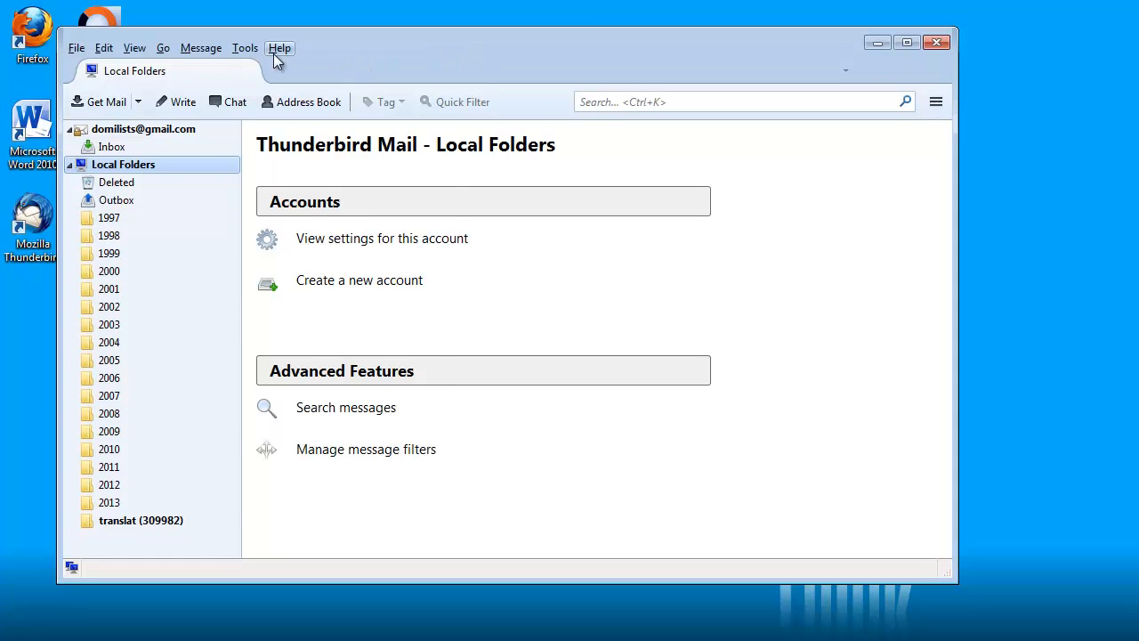
Start a filter named vuosikansiot matching messages dated after 31.12.1996
click(249, 48)
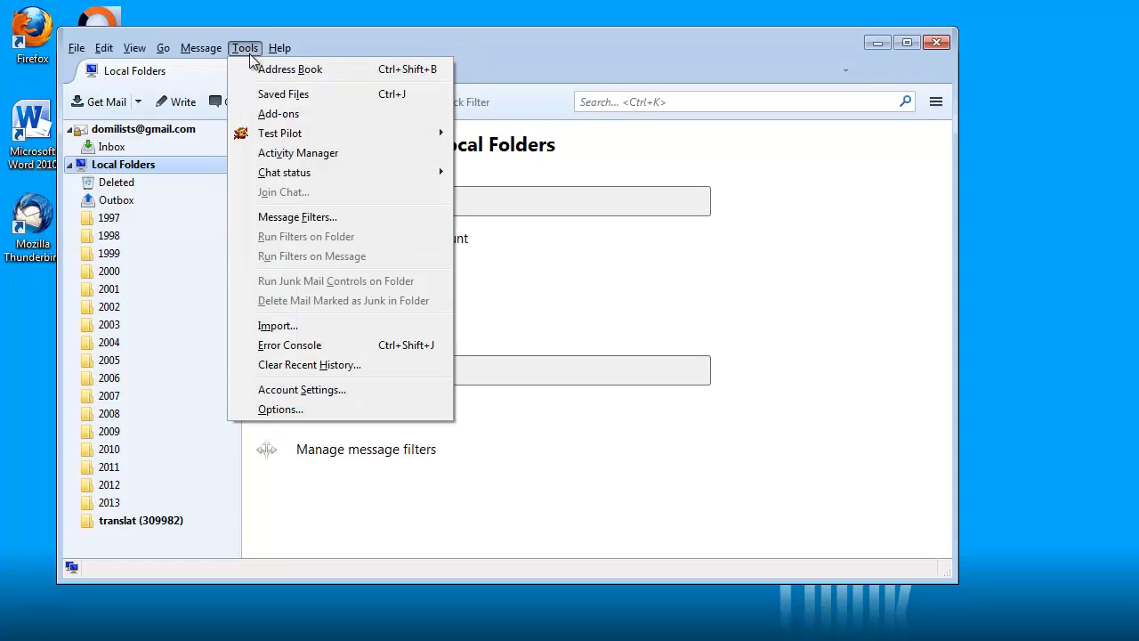
click(287, 218)
click(798, 229)
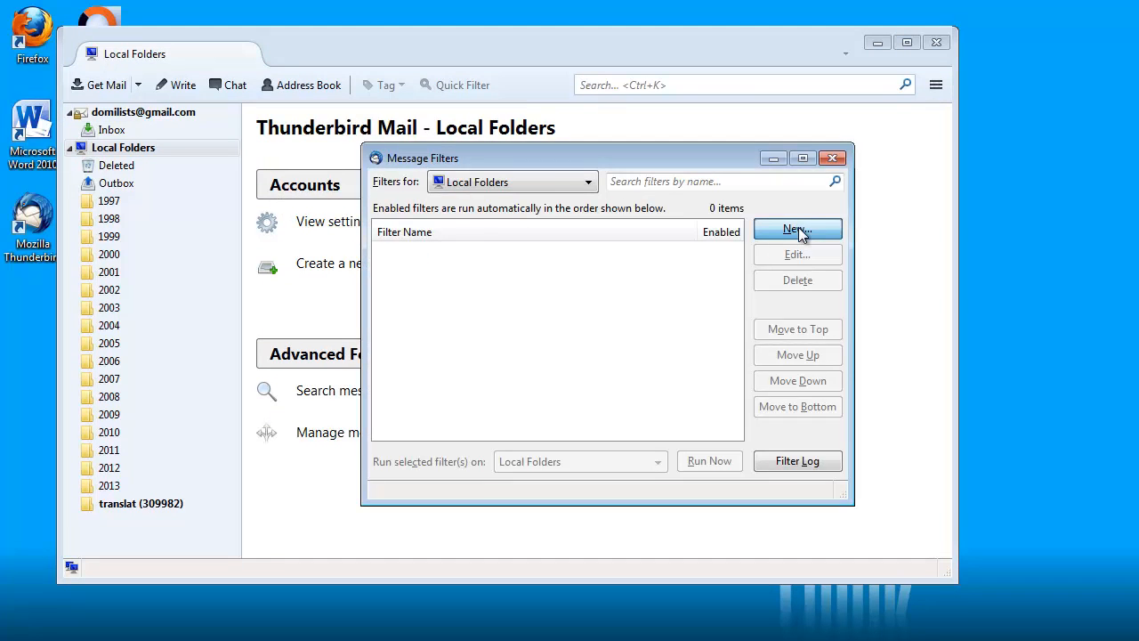
text(vu)
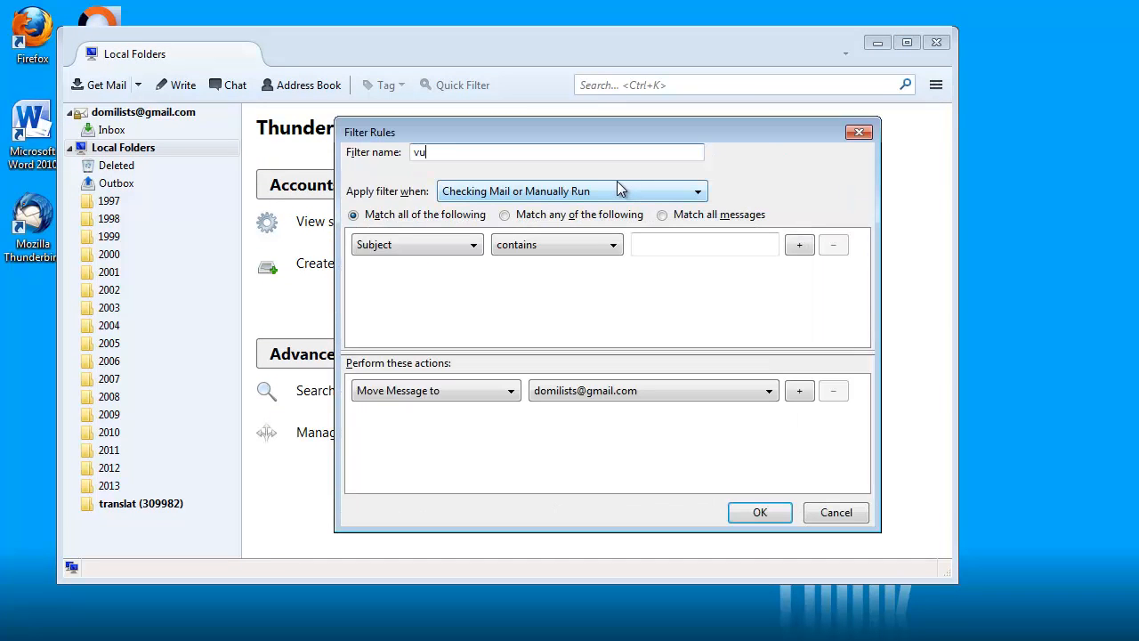
text(osikansiot)
click(477, 244)
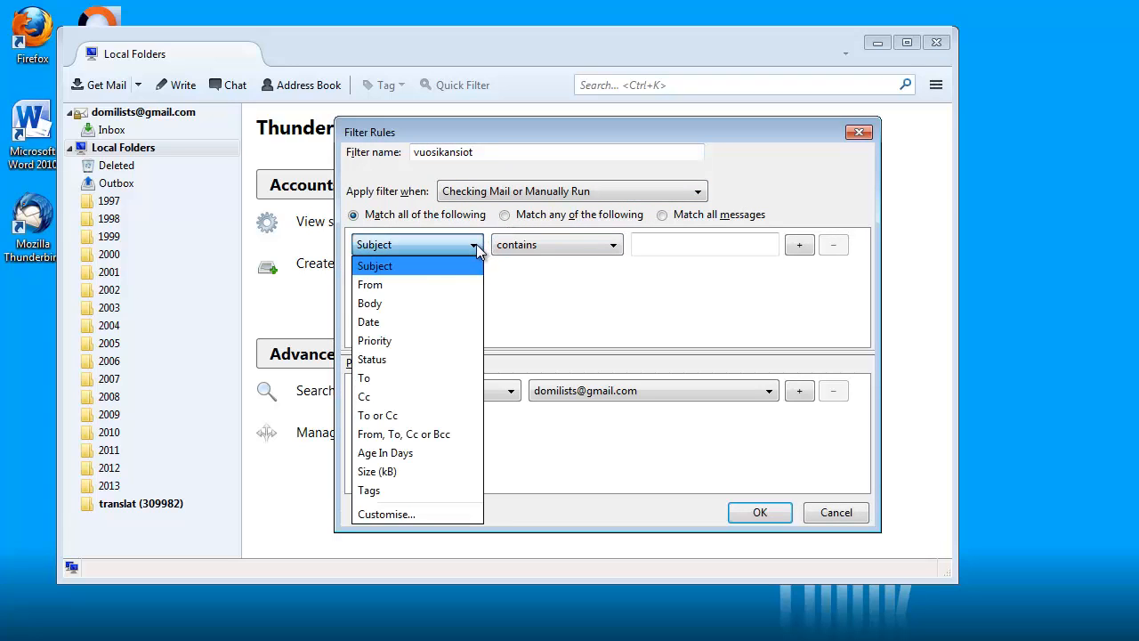
click(386, 322)
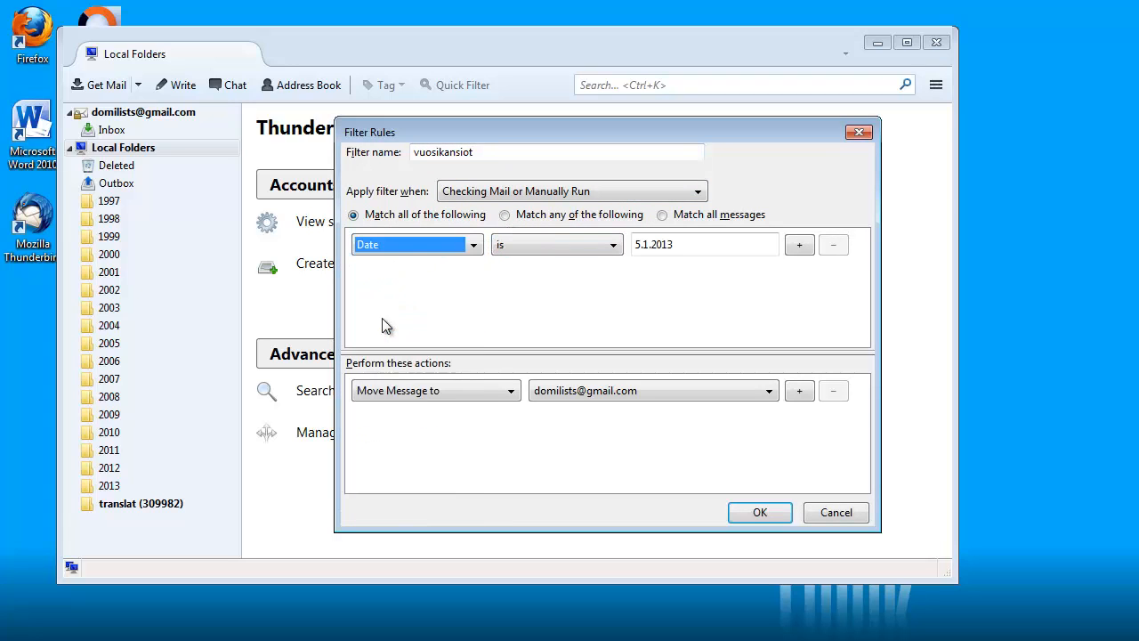
click(552, 249)
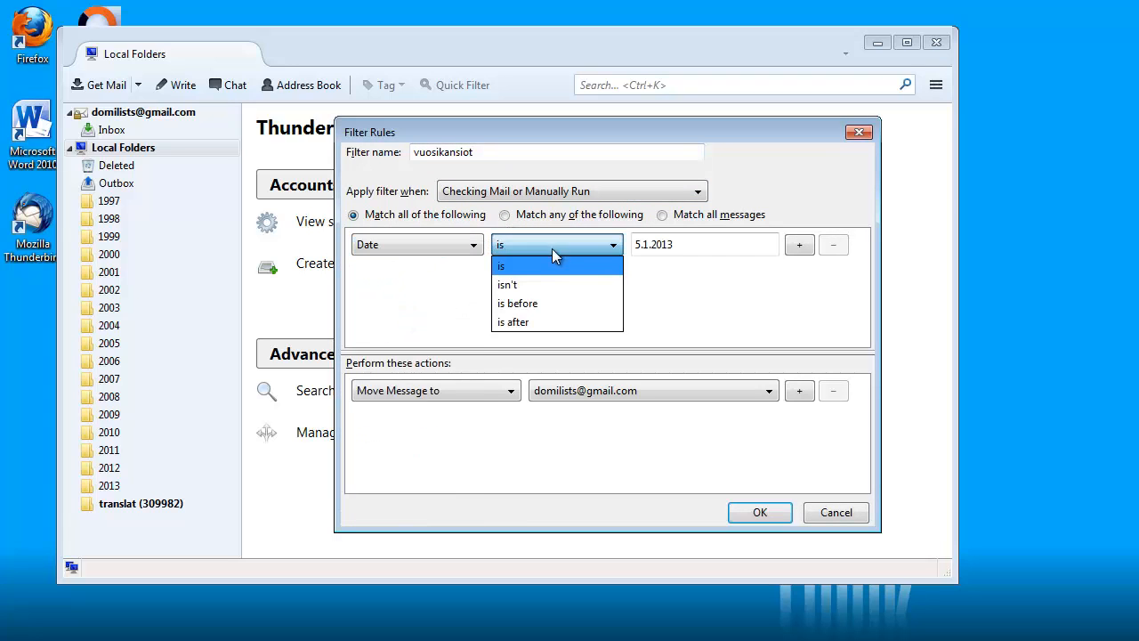
click(523, 322)
triple_click(666, 246)
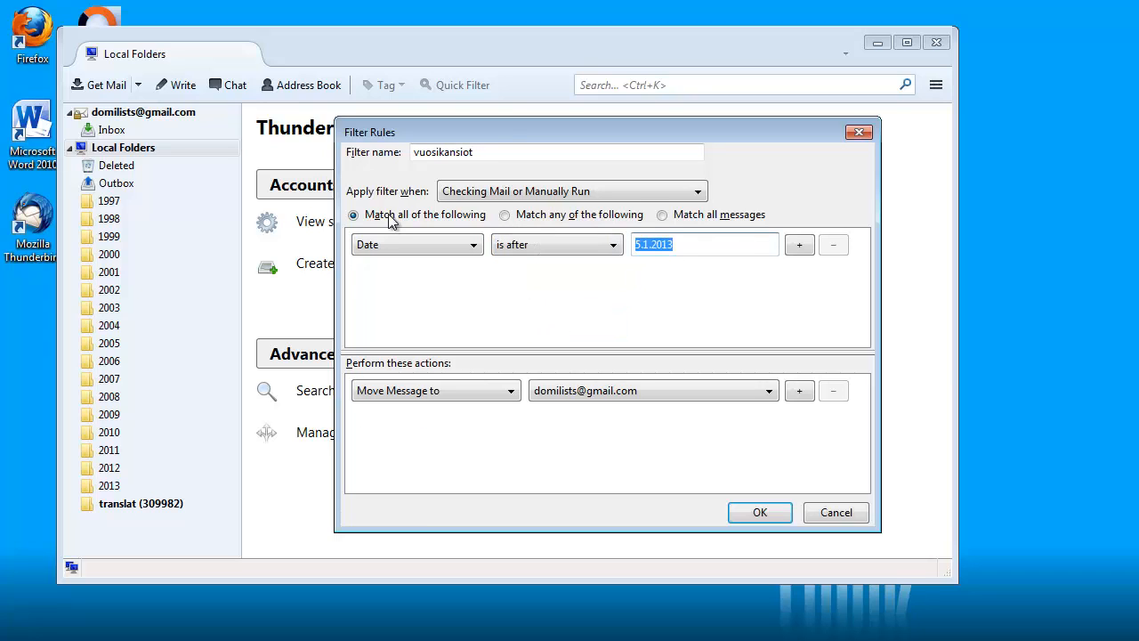
text(31.12.1996)
Add a Date is before 1.1.1998 condition, move matches to folder 1997, and save
click(807, 251)
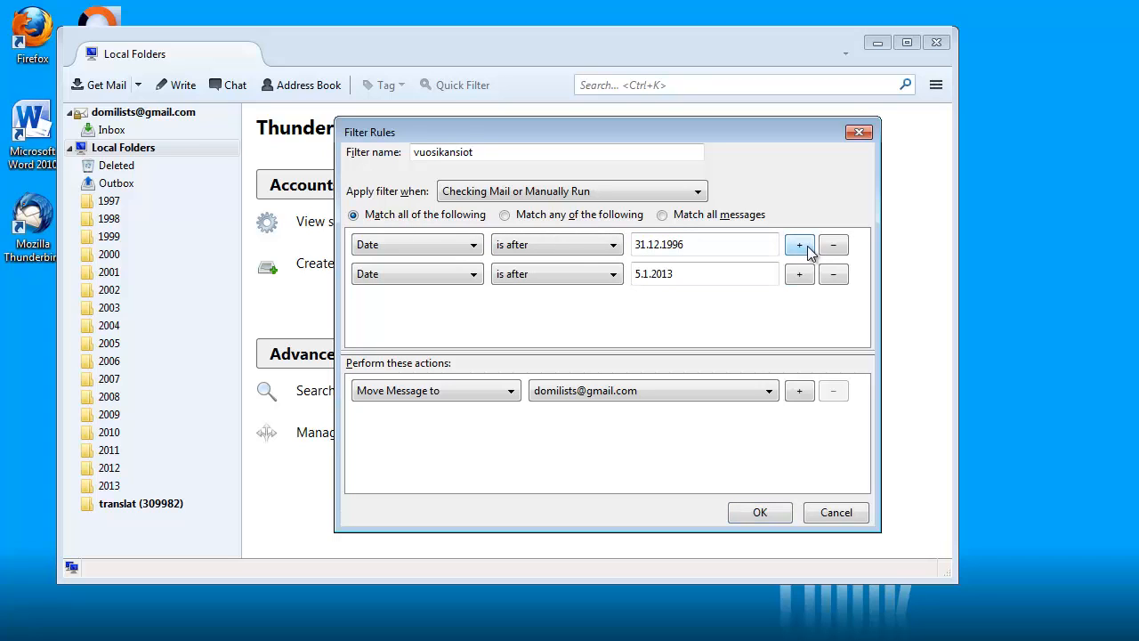
click(594, 276)
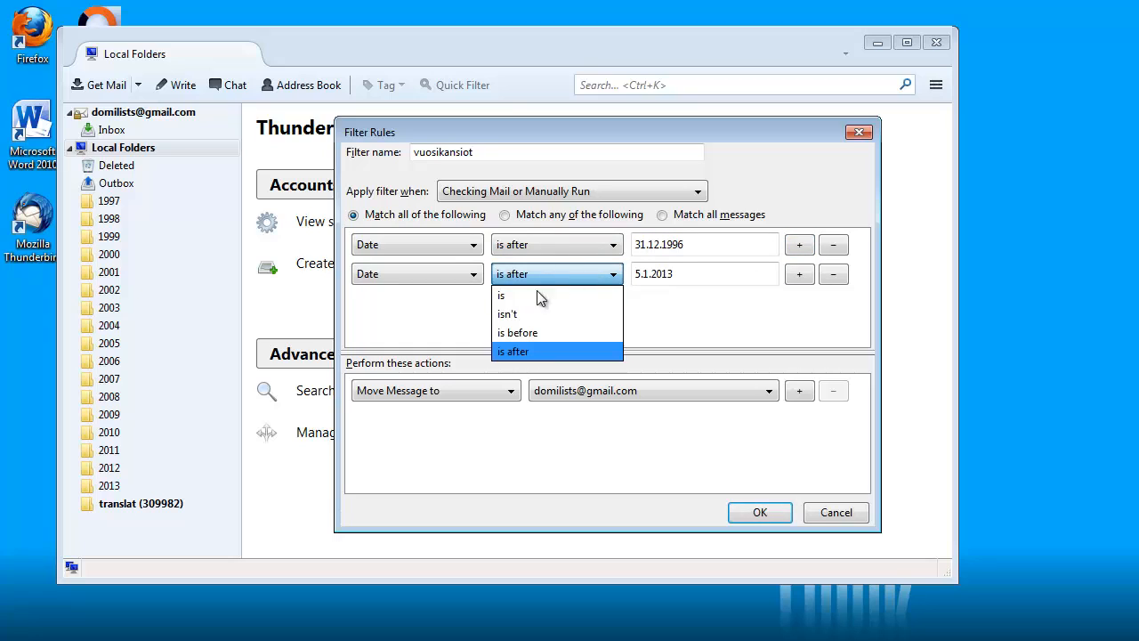
click(534, 332)
click(682, 273)
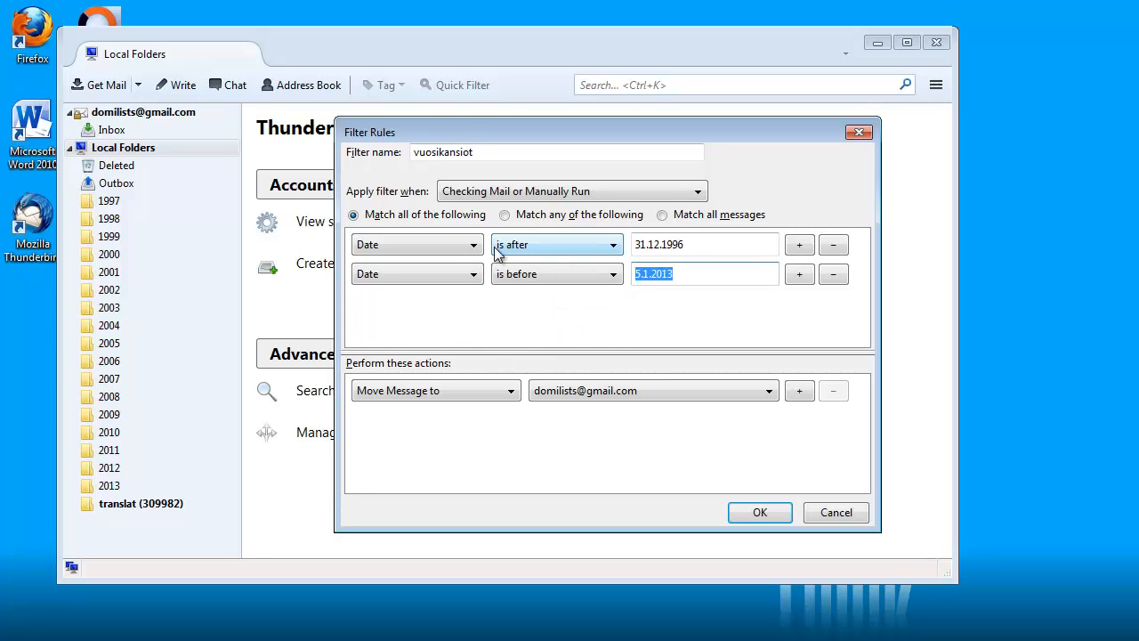
text(1.1.1998)
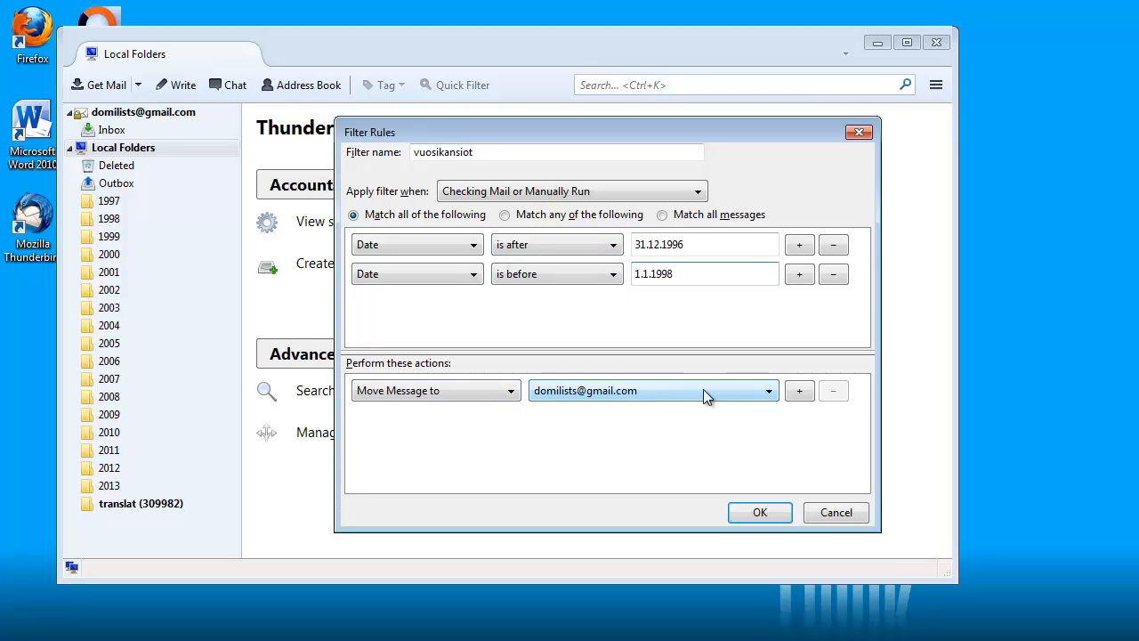
click(741, 397)
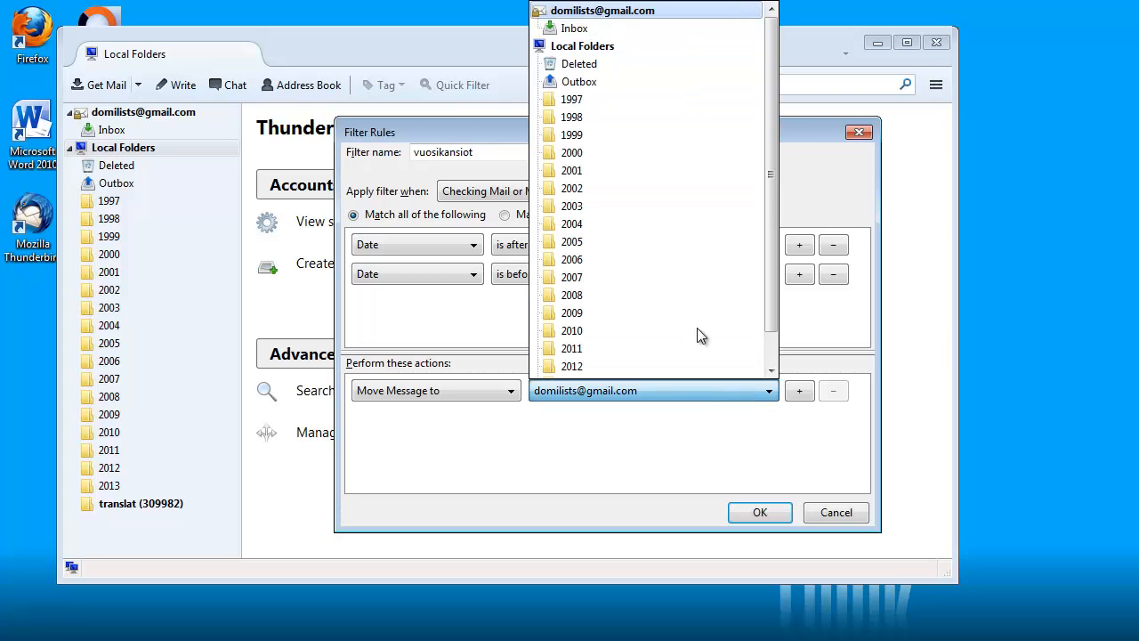
click(572, 100)
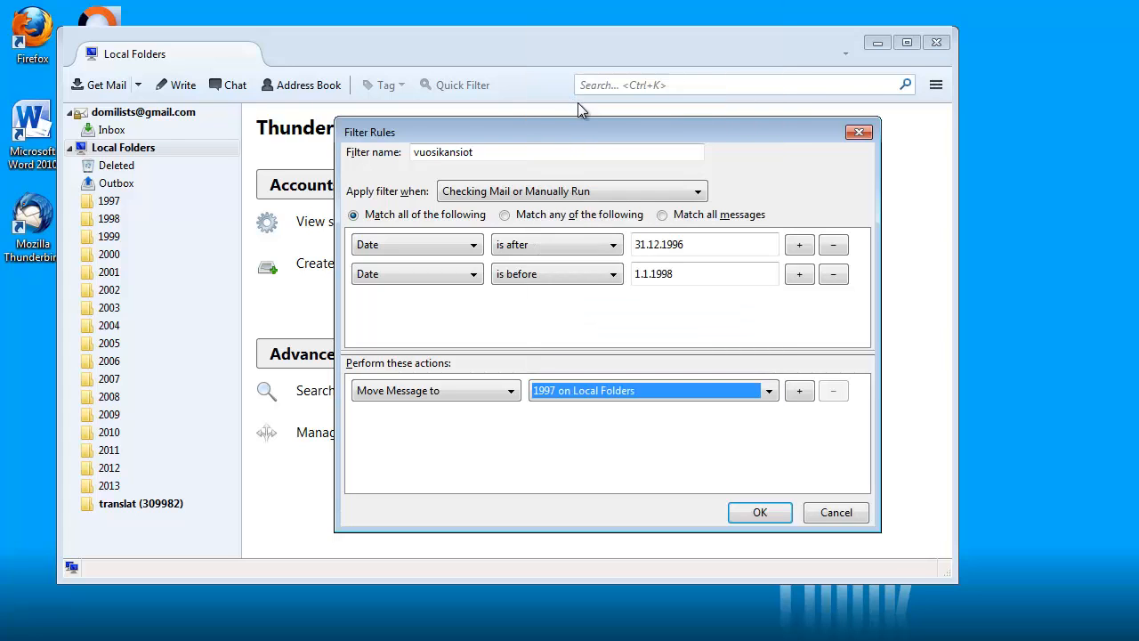
click(761, 512)
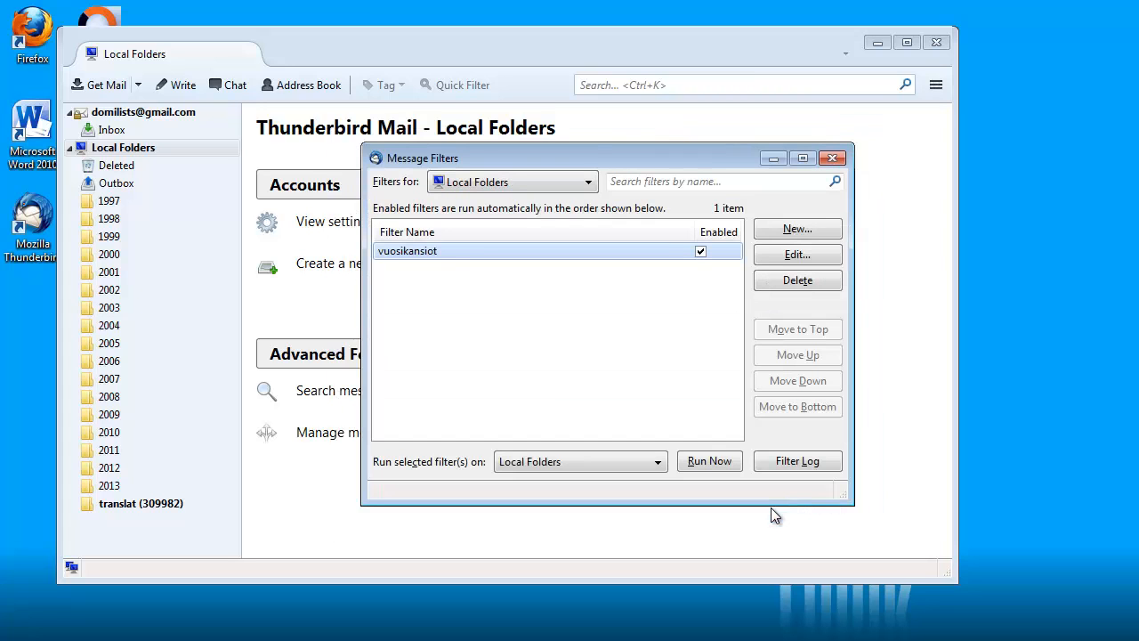
Run the vuosikansiot filter now on the translat folder
click(659, 460)
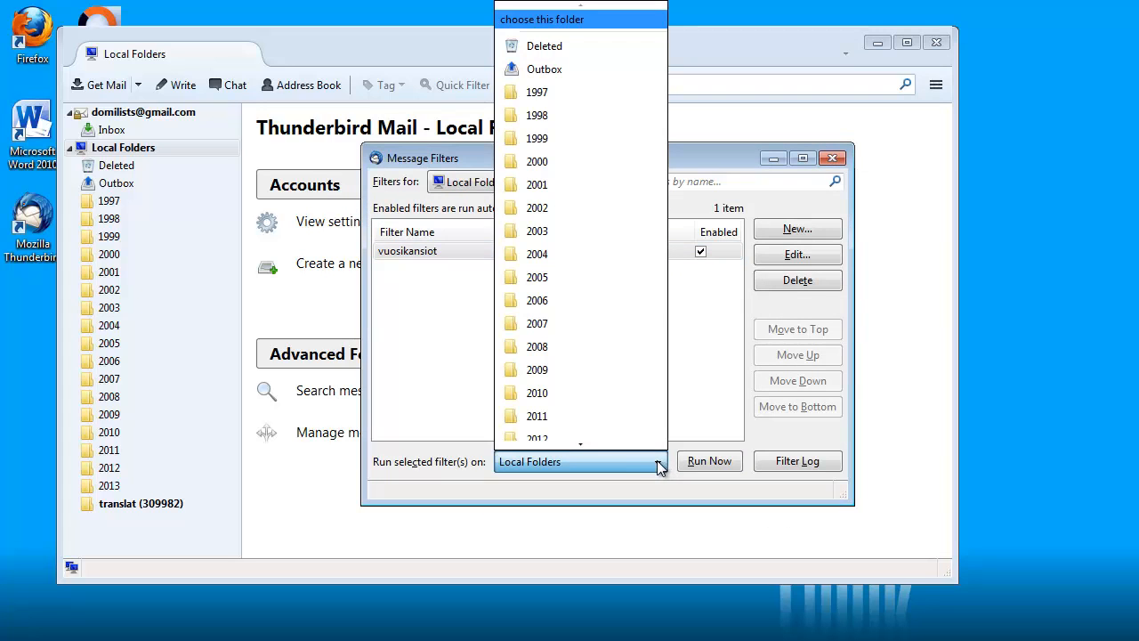
key(t)
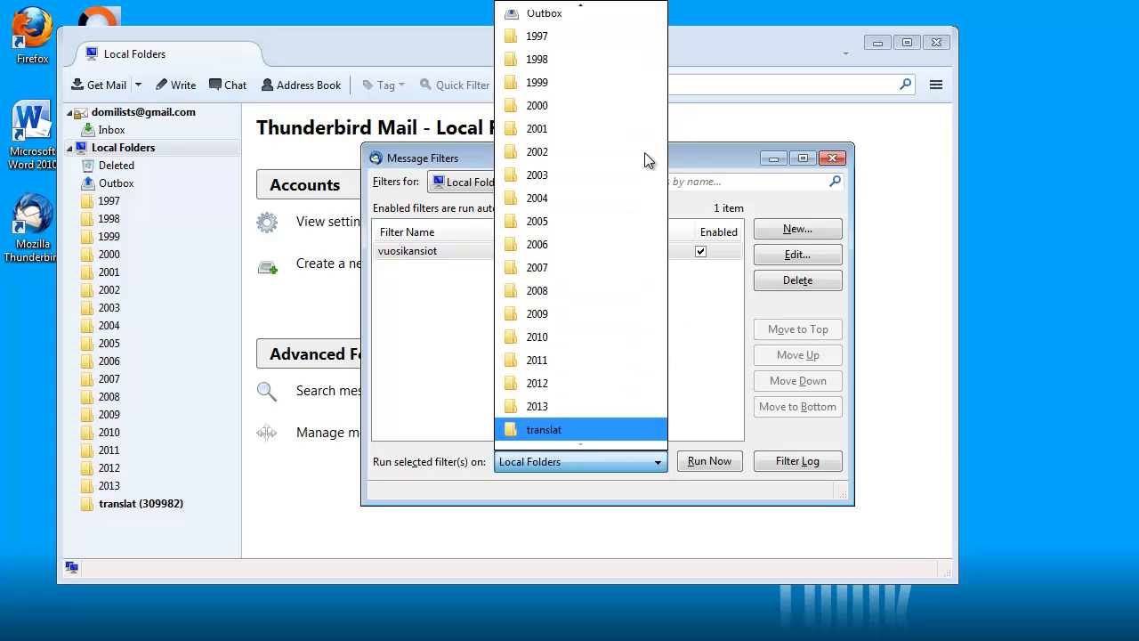
click(566, 428)
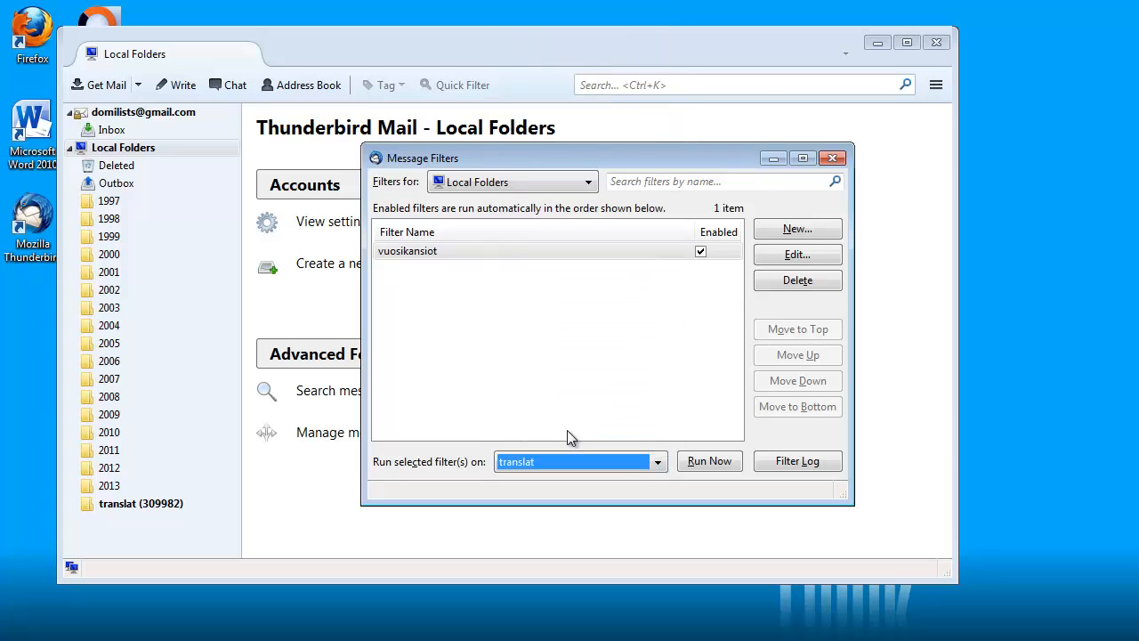
click(719, 465)
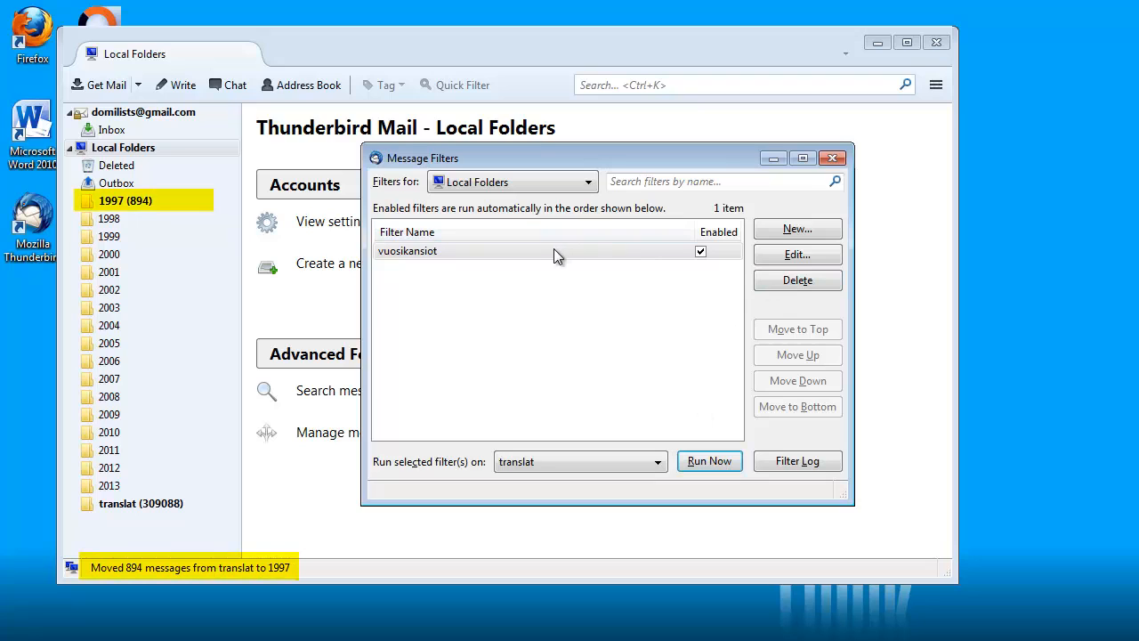
Change the vuosikansiot filter's date range to 31.12.1997 and 1.1.1999
click(798, 254)
click(709, 243)
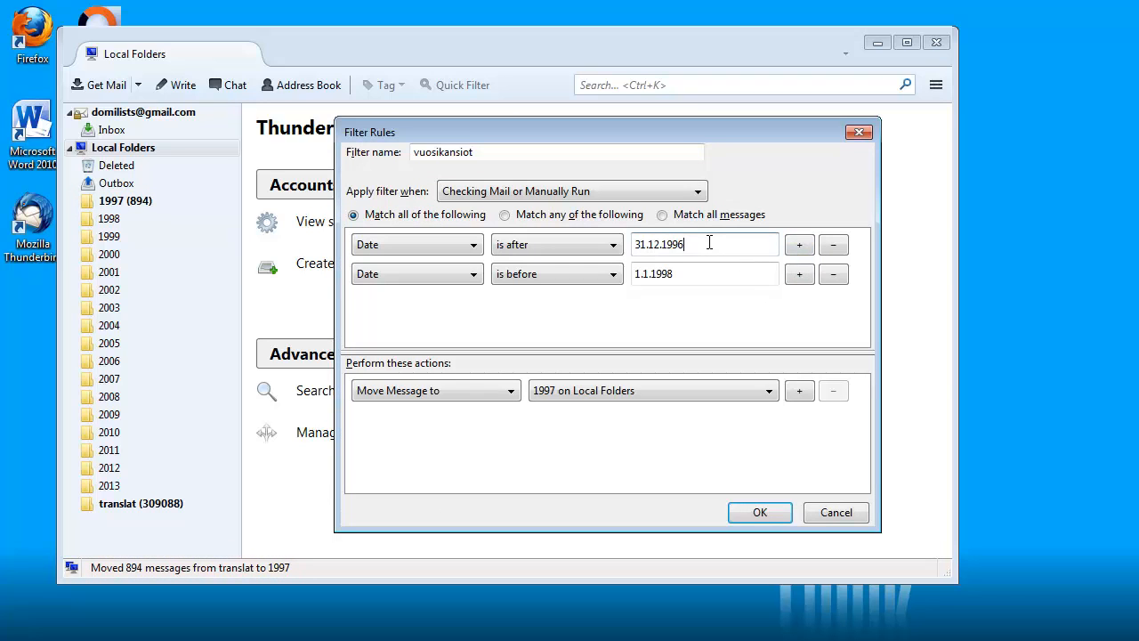
key(BackSpace)
text(7)
click(697, 274)
key(BackSpace)
text(9)
Set the filter's destination to folder 1998 on Local Folders, save it, and run it on translat
click(669, 390)
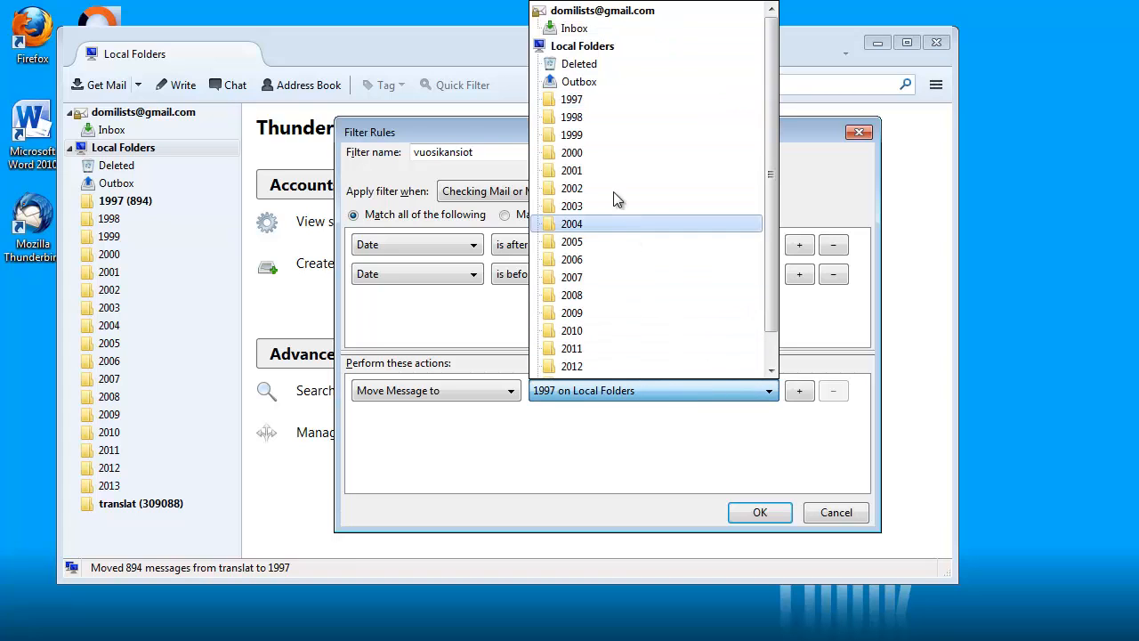
click(578, 116)
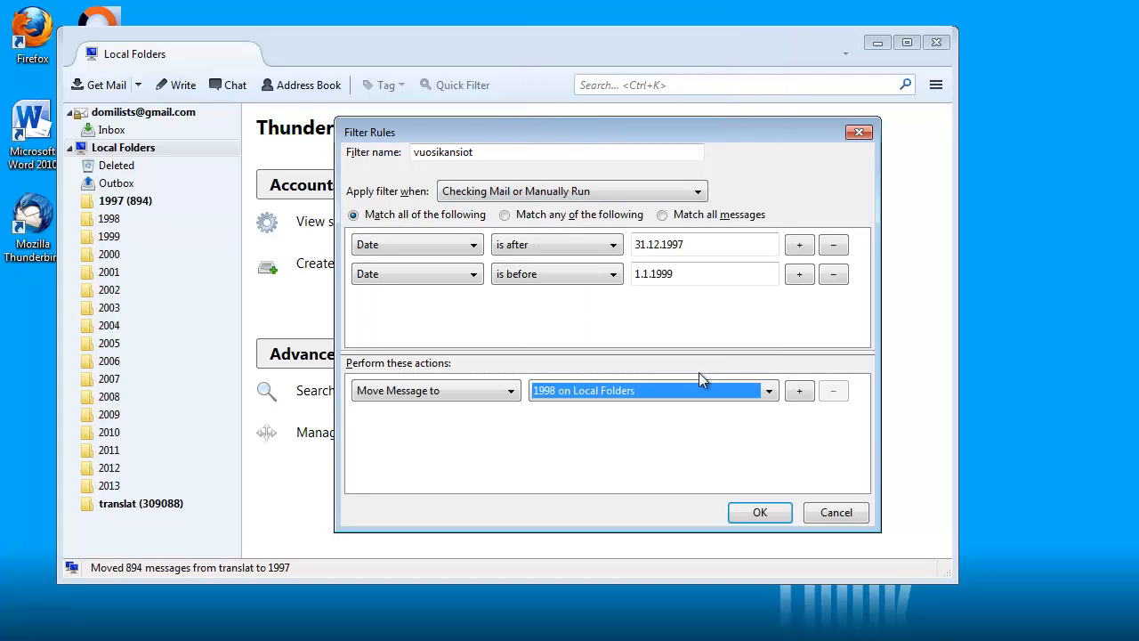
click(770, 520)
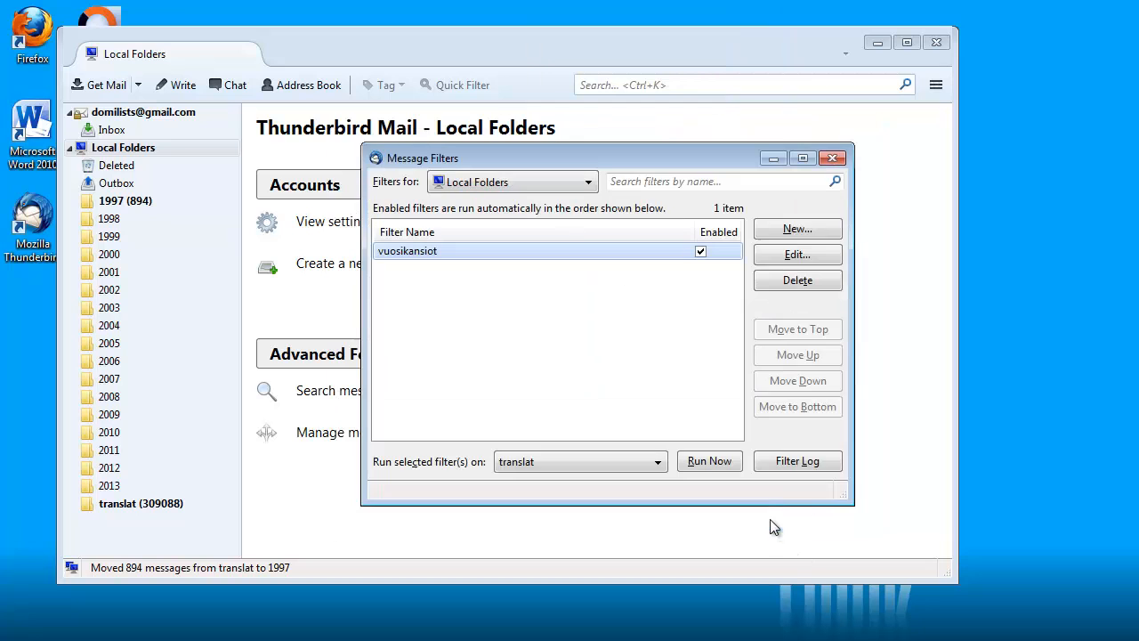
click(707, 461)
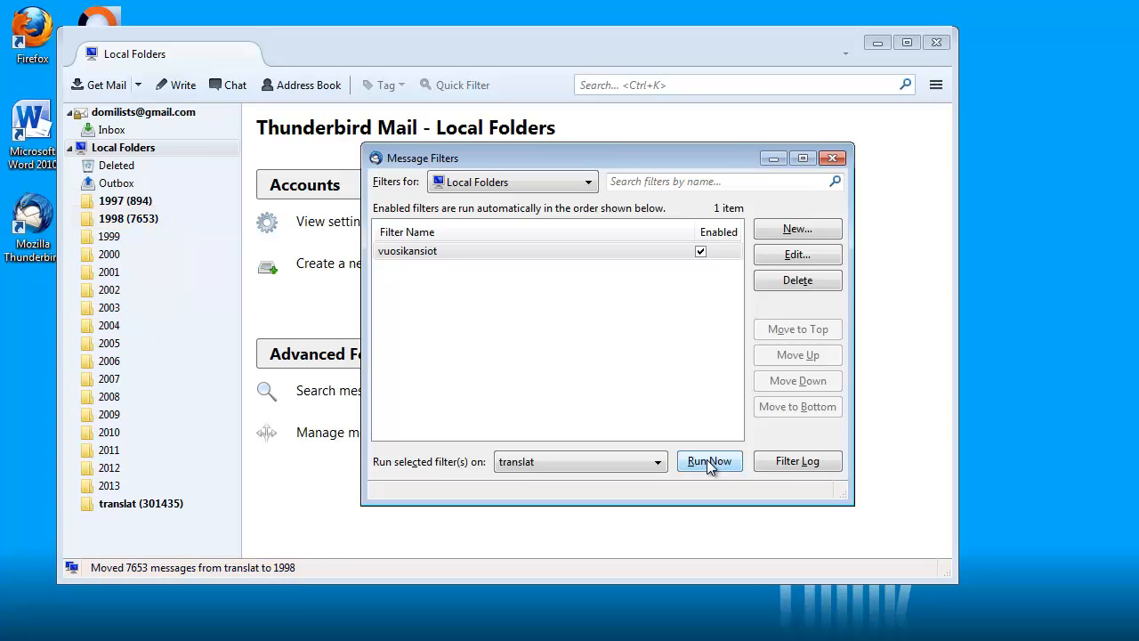
Run the vuosikansiot filter on translat again to move the next year's messages
click(706, 460)
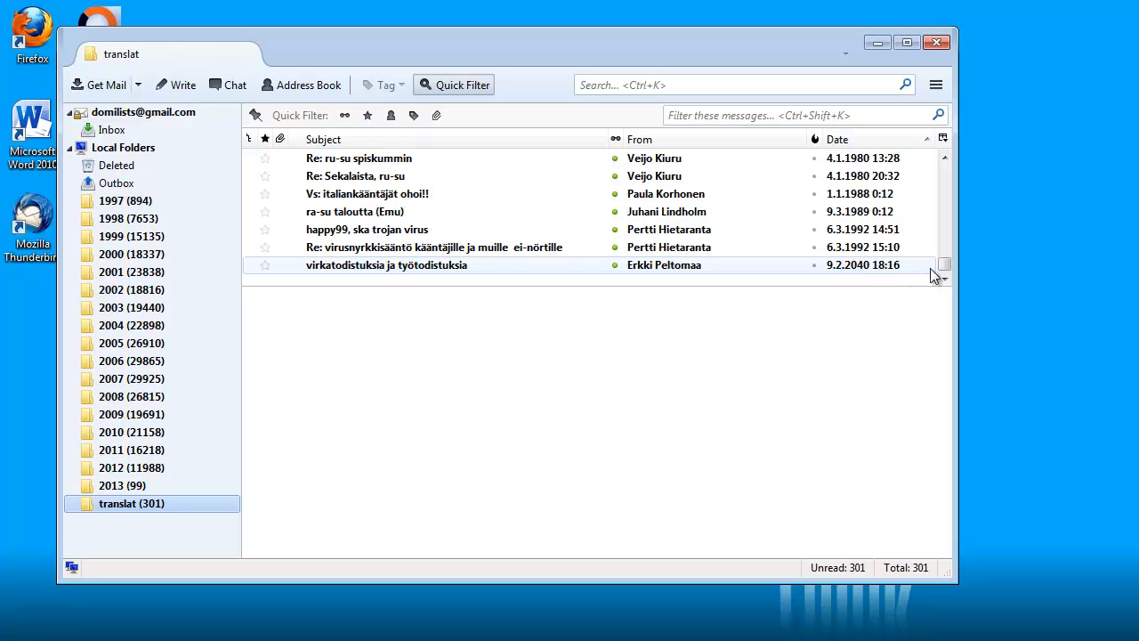
Scroll the translat message list back to the top
drag(944, 265, 943, 173)
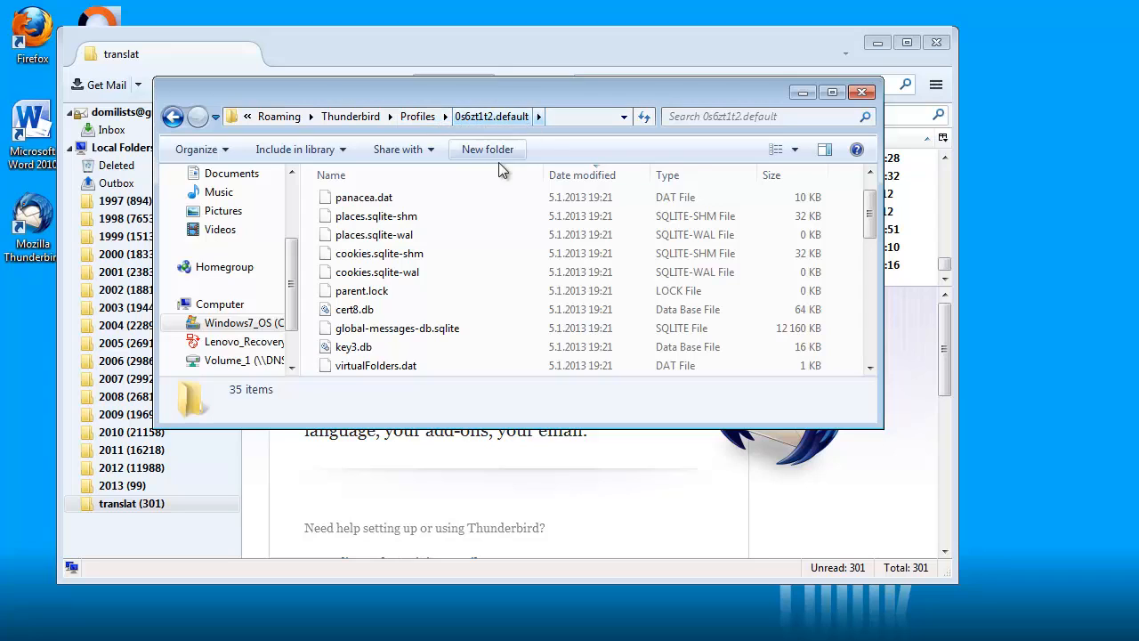
Select global-messages-db.sqlite to show its 535 MB size in the details pane
click(418, 330)
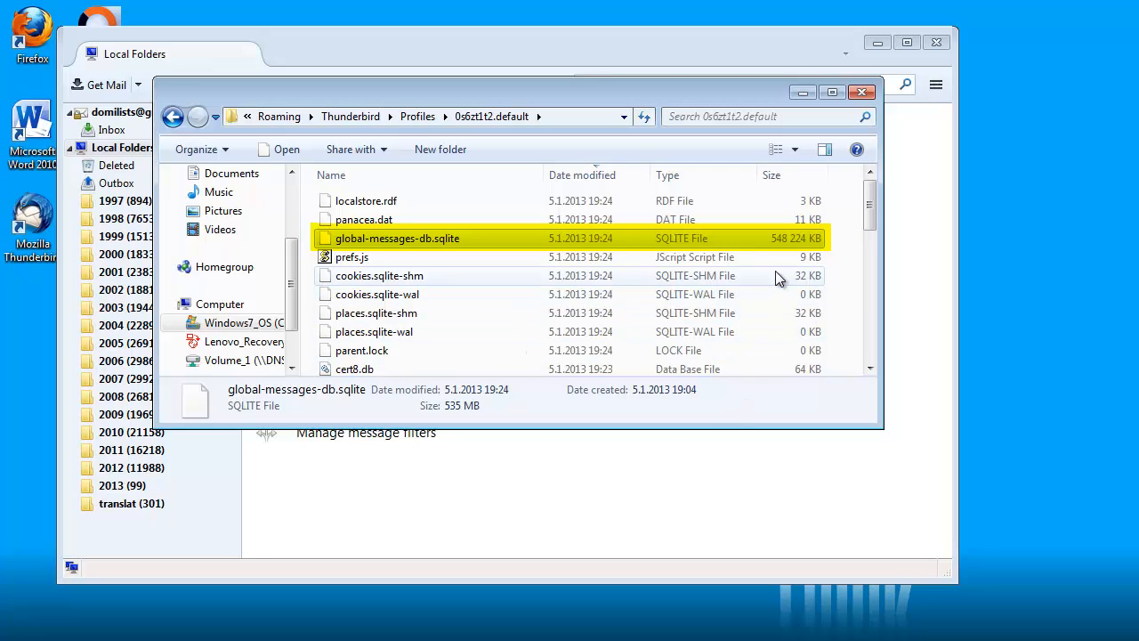
Back in Thunderbird, search all messages for 'dtsearch'
click(539, 40)
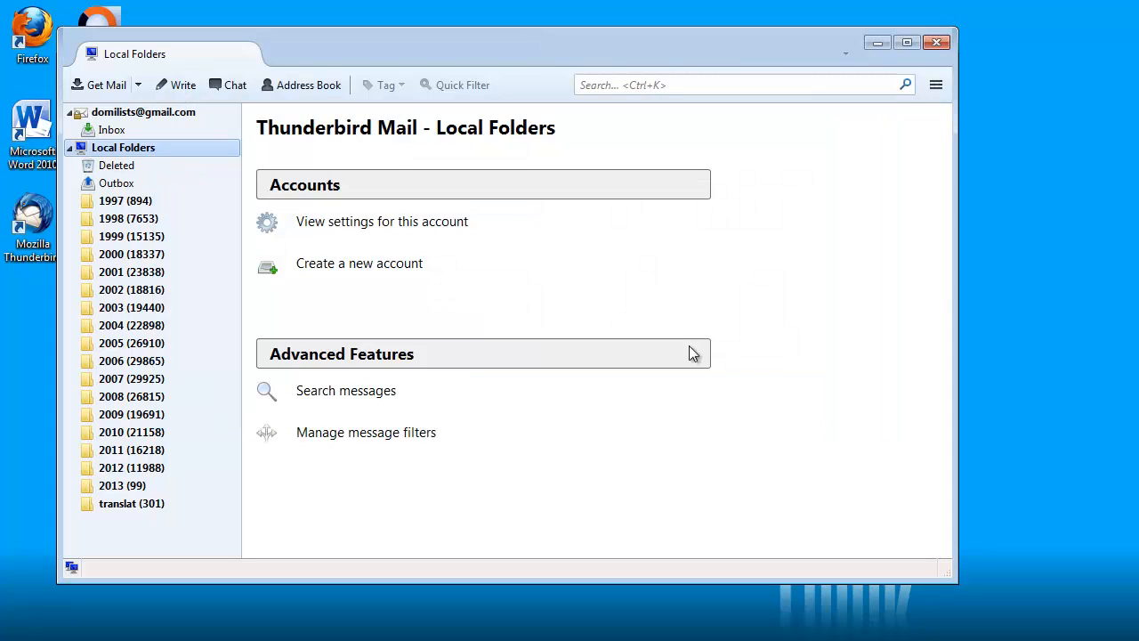
click(679, 86)
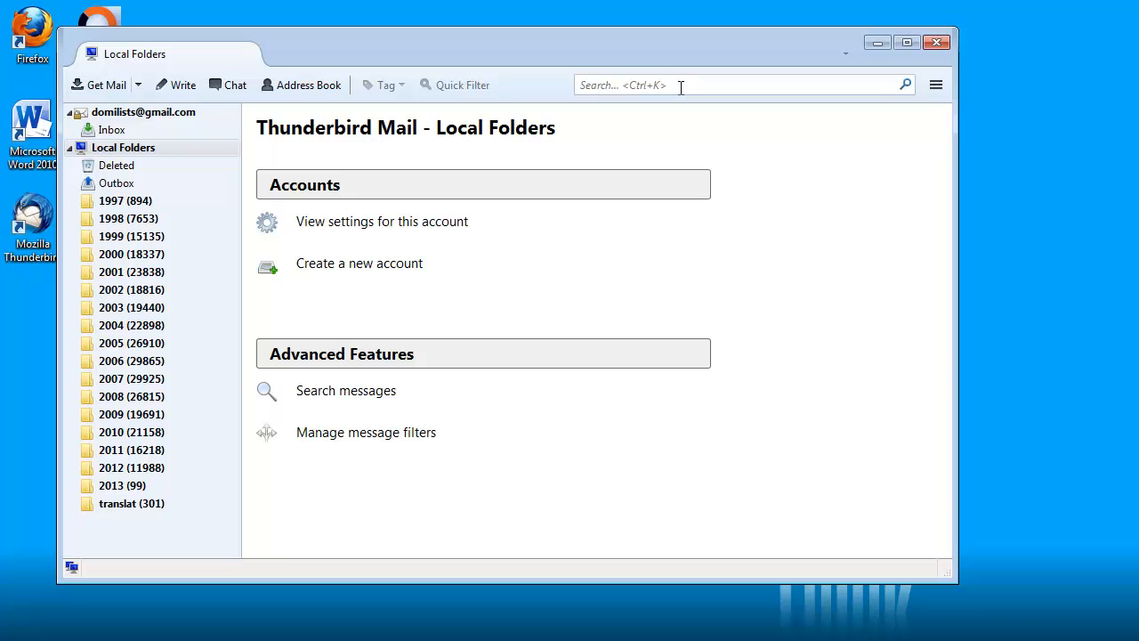
text(dtsearch)
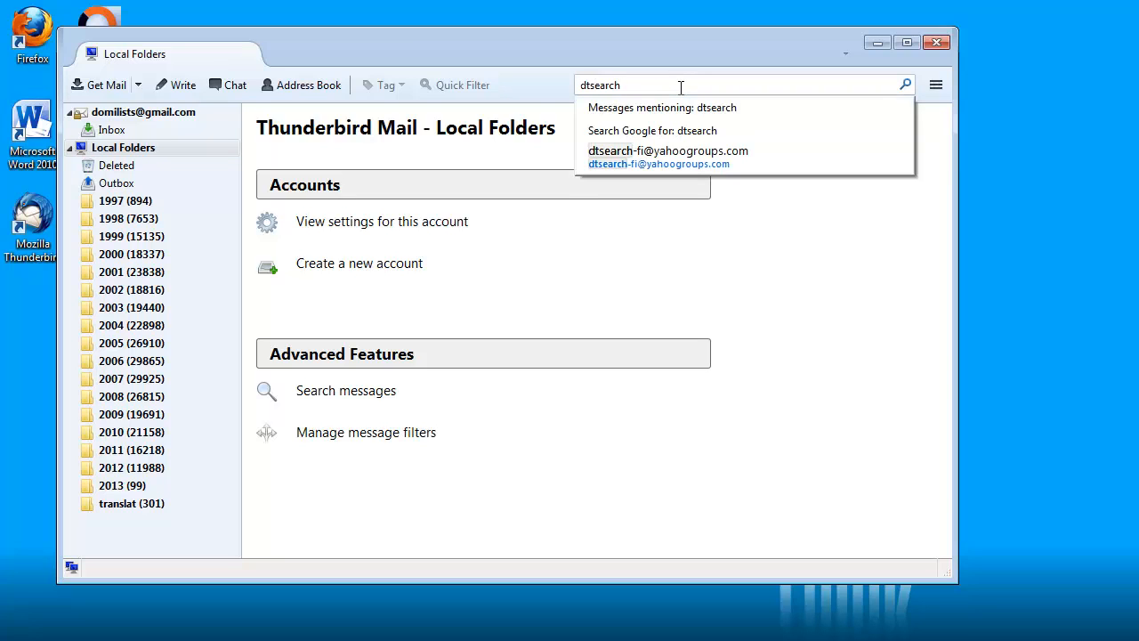
key(Return)
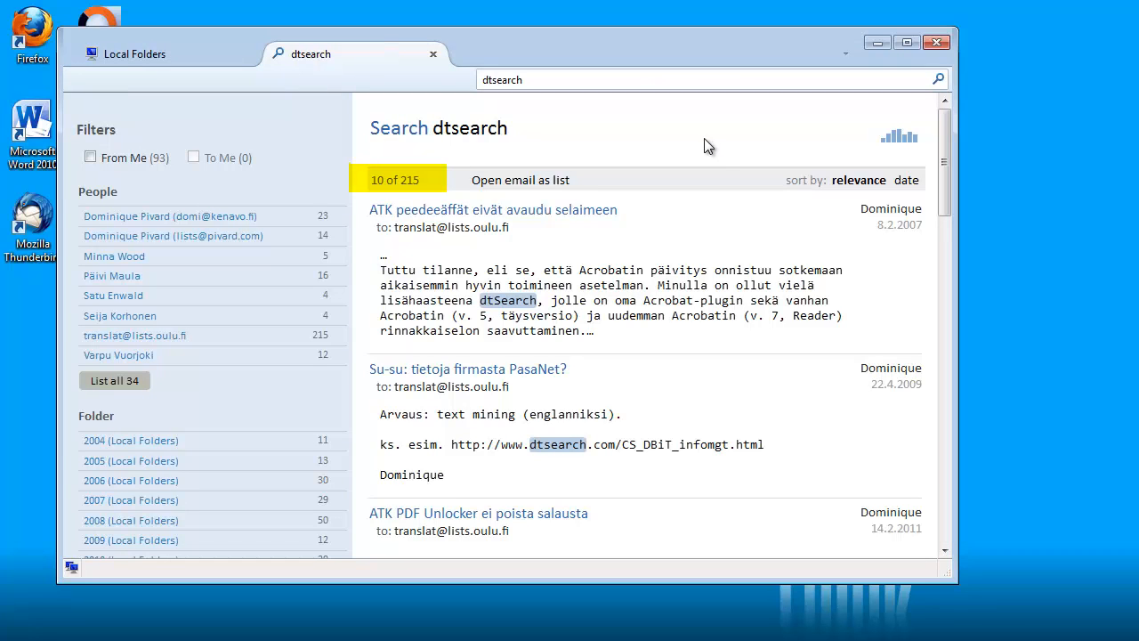
Show the results as a yearly timeline and broaden the query to 'dtsearch*'
click(904, 138)
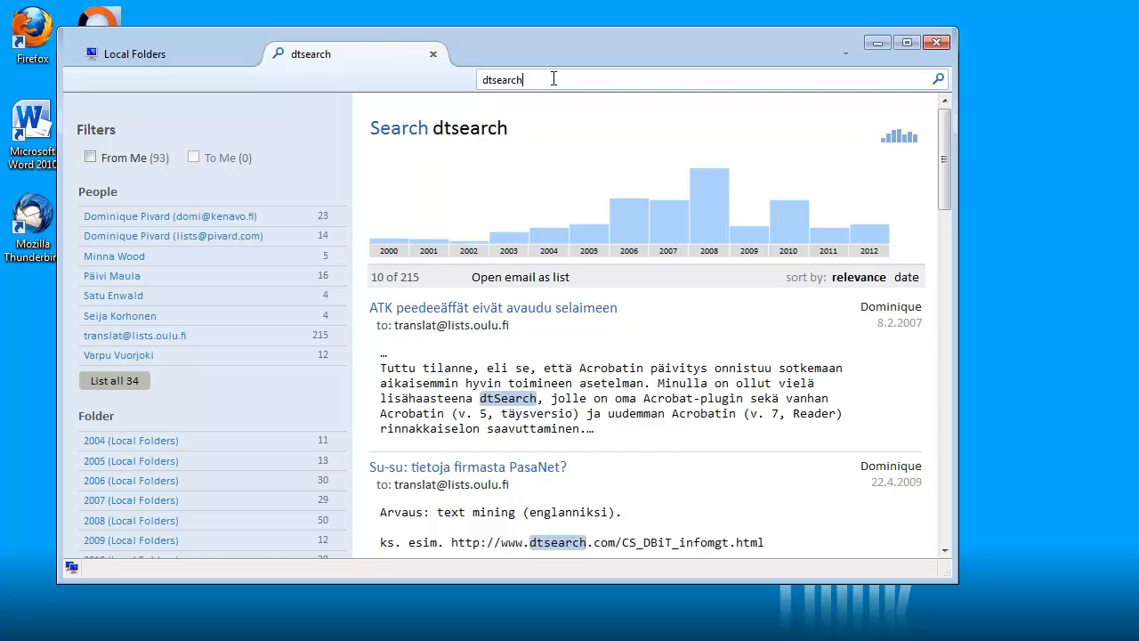
text(*)
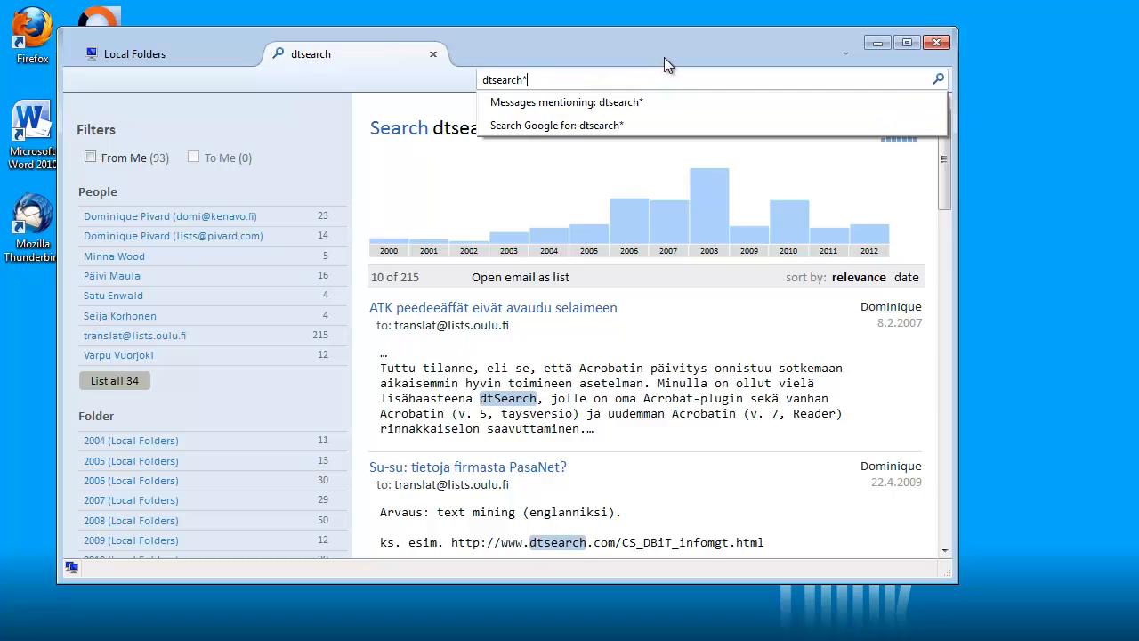
key(Return)
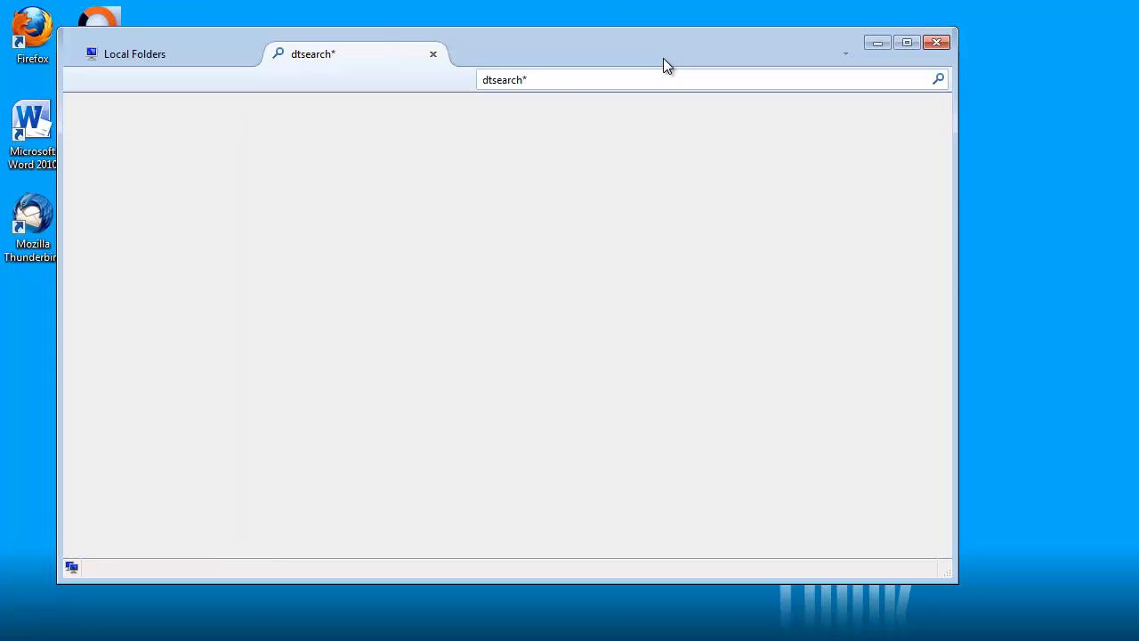